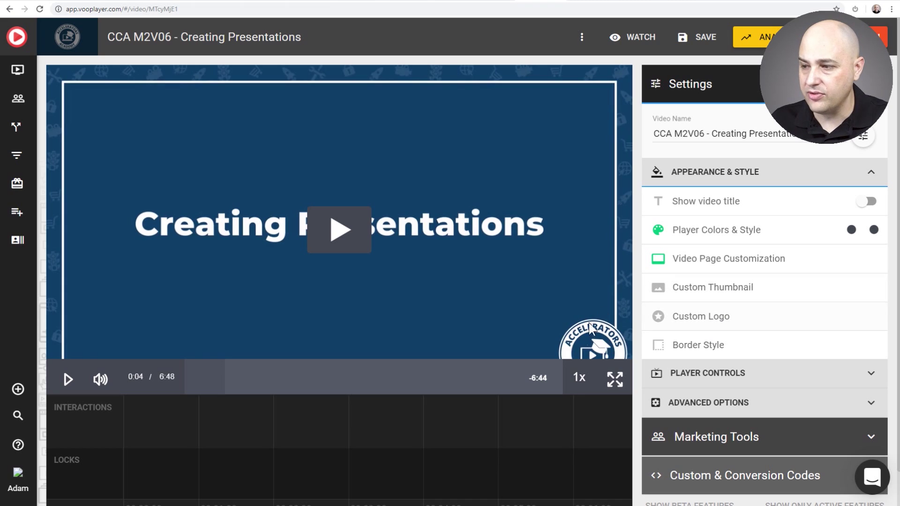
Expand the video's Player Controls section in vooPlayer
scroll(716, 318, "down", 1)
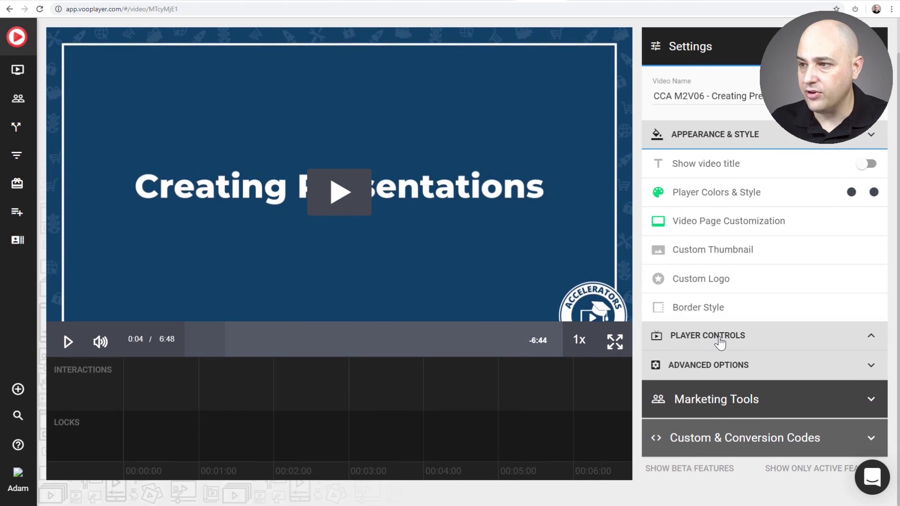
left_click(717, 341)
scroll(734, 257, "down", 1)
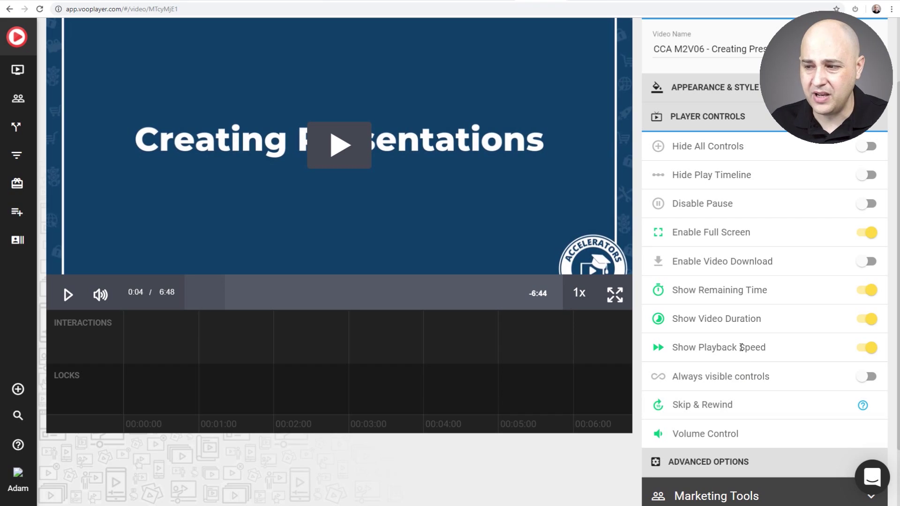
Expand Advanced Options, point out Auto-resume Detection, then expand Custom & Conversion Codes
left_click(718, 463)
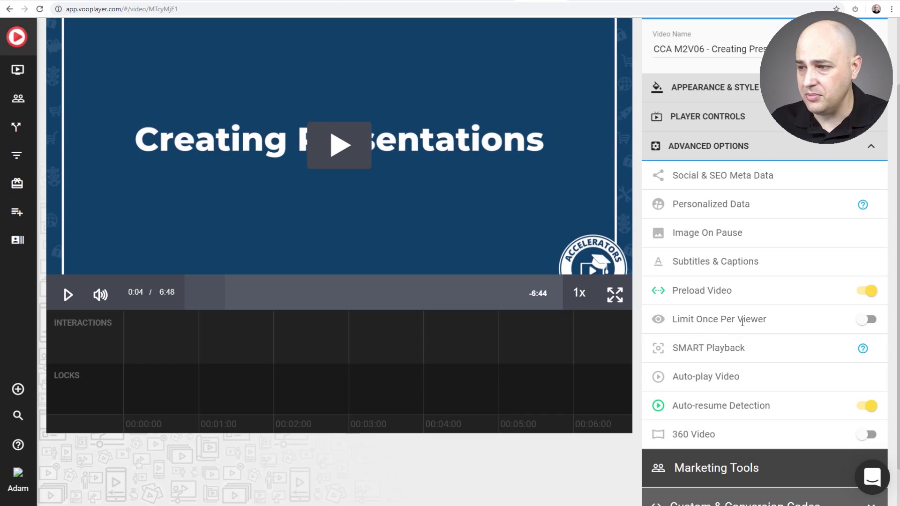
left_click_drag(674, 406, 793, 404)
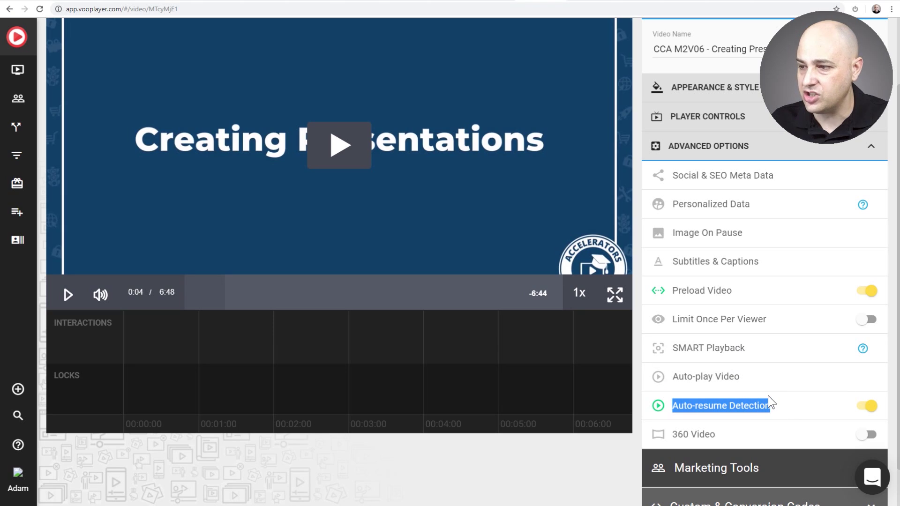
scroll(754, 374, "down", 1)
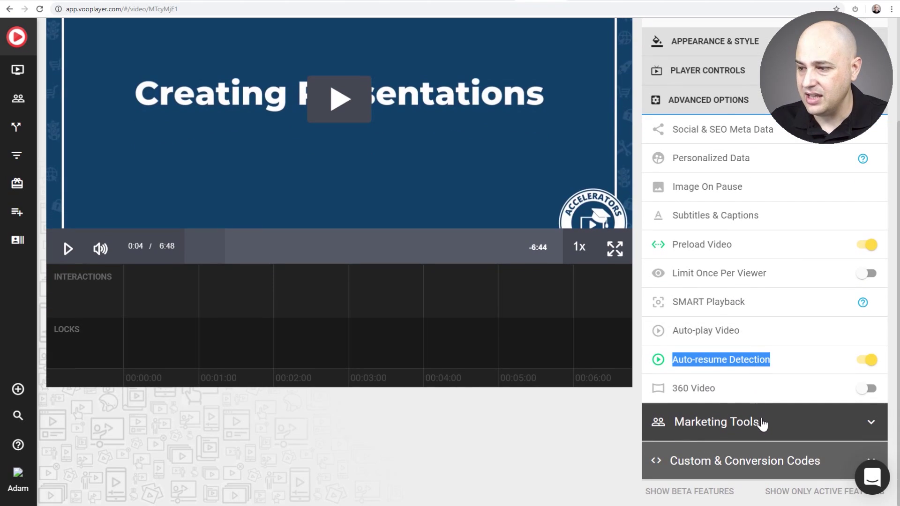
left_click(728, 461)
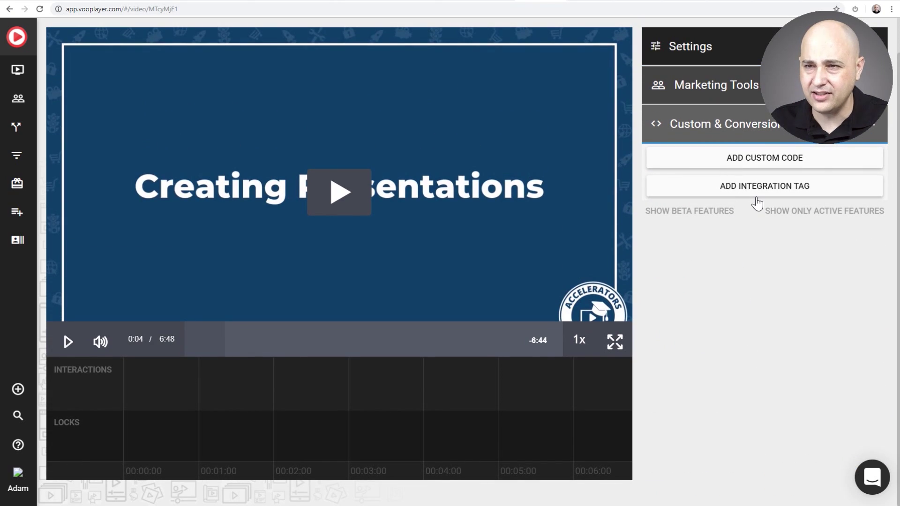
Reopen the video's Advanced Options settings, then go to the AppSumo Publitio deal tab
scroll(733, 251, "up", 1)
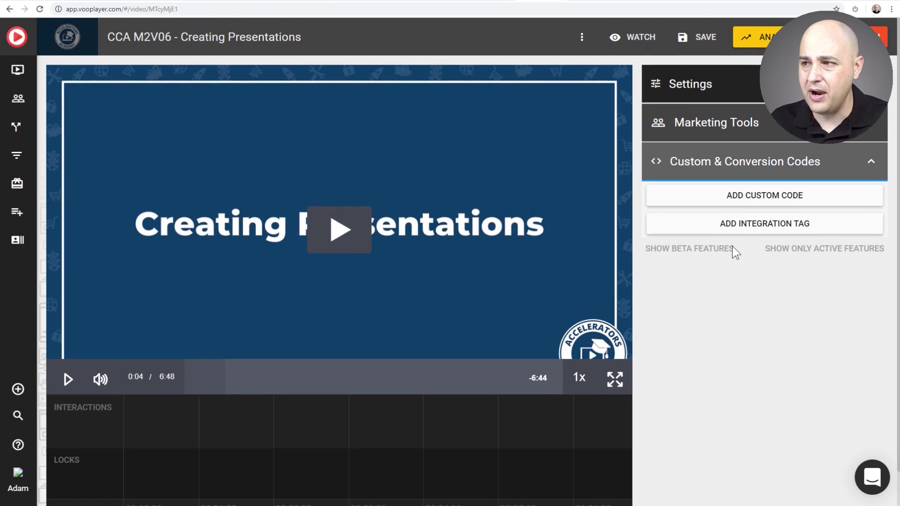
left_click(740, 93)
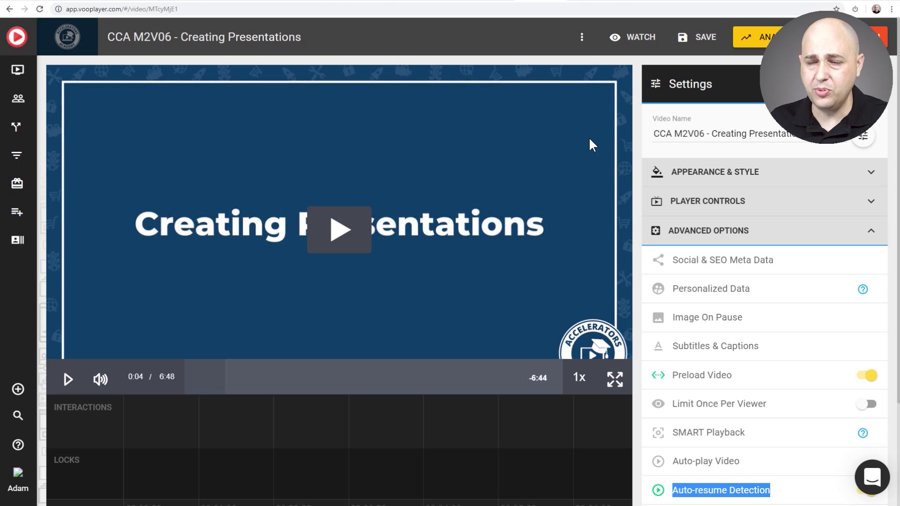
left_click(585, 3)
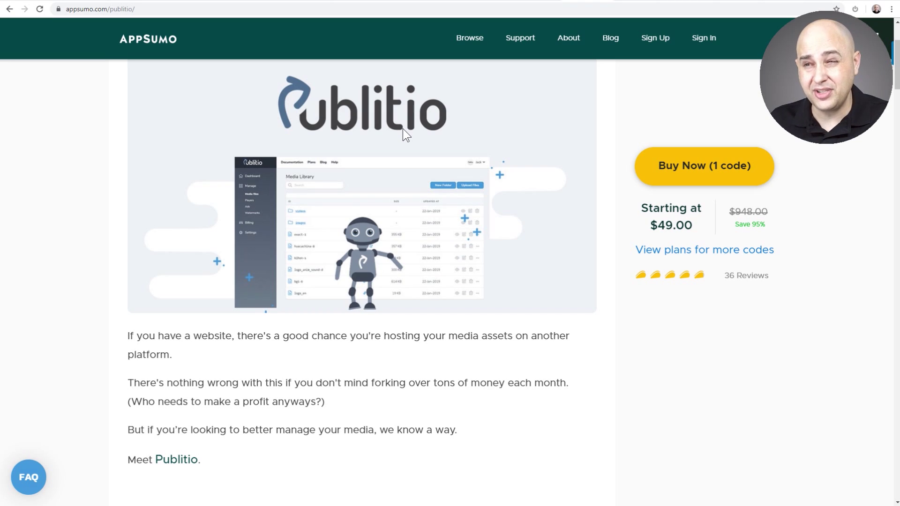
Jump to the Publitio deal's plans and features section on AppSumo
scroll(404, 129, "up", 2)
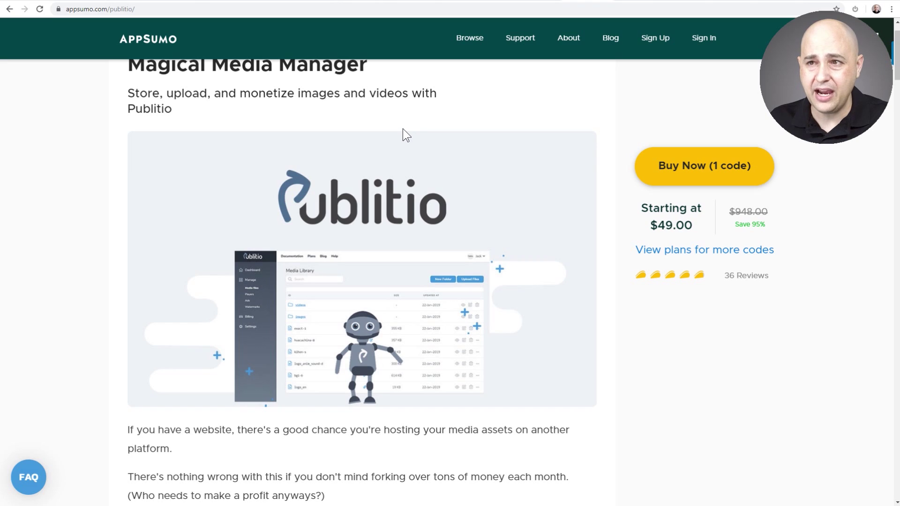
scroll(406, 142, "up", 1)
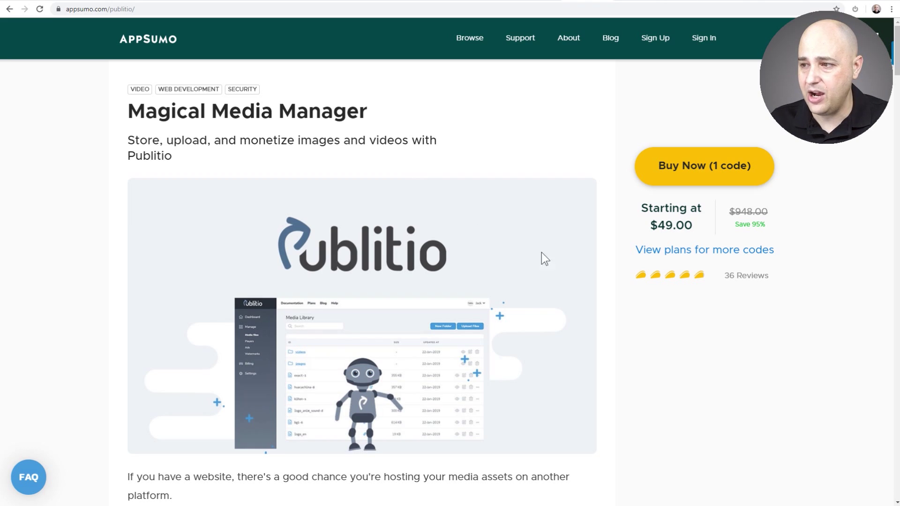
left_click(680, 254)
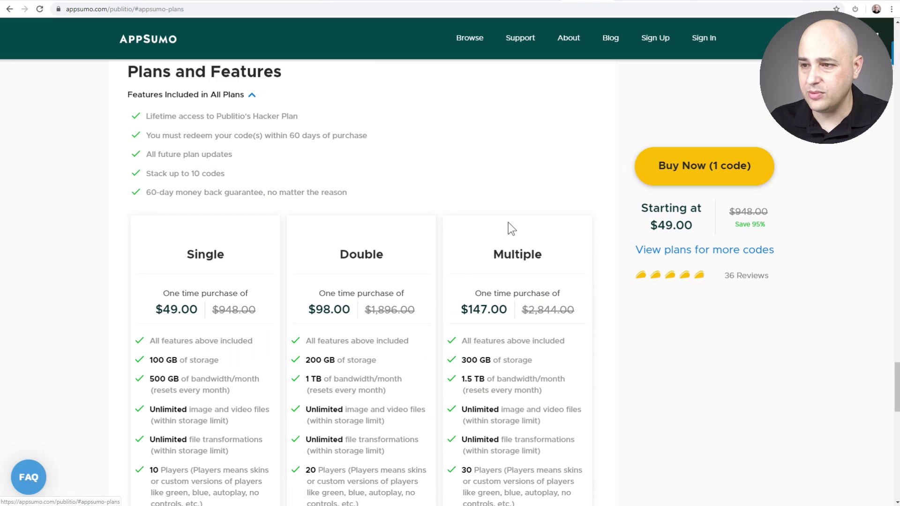
scroll(511, 227, "down", 3)
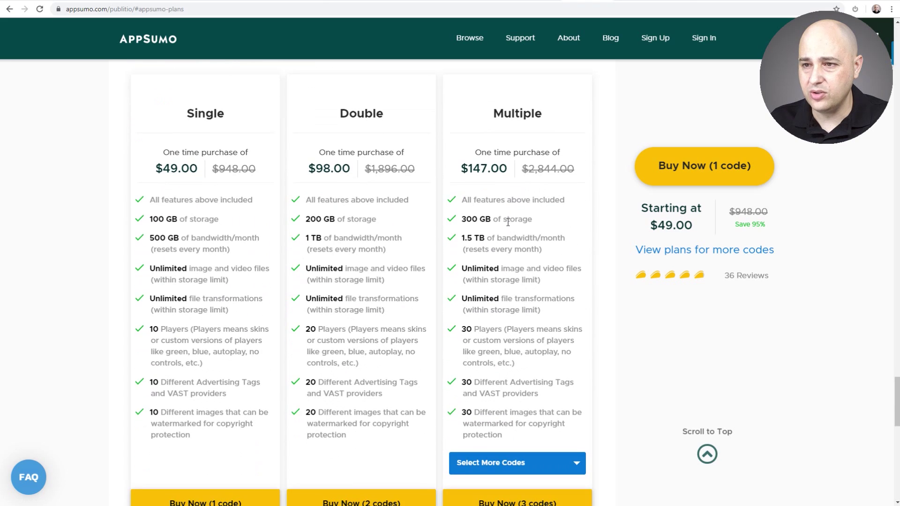
Highlight the Single plan's name, $49.00 price and 100 GB storage
double_click(186, 114)
left_click_drag(167, 165, 211, 168)
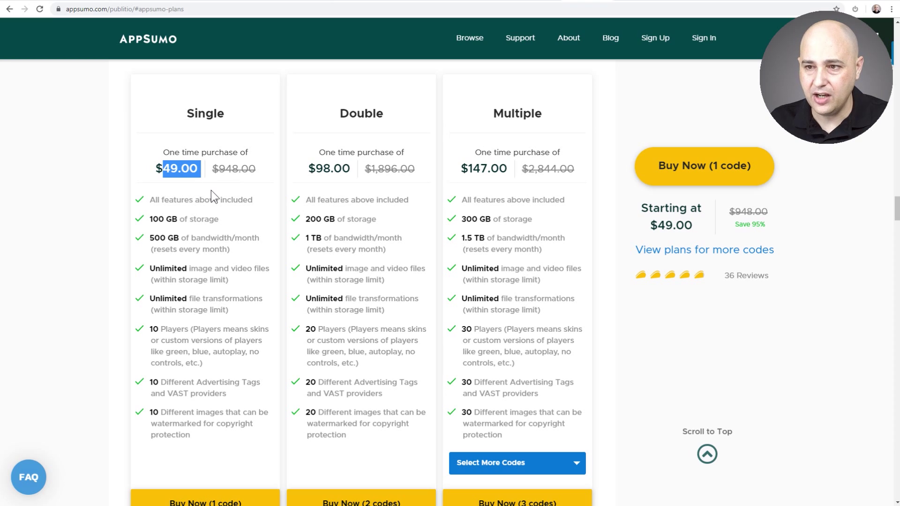
left_click_drag(150, 219, 178, 221)
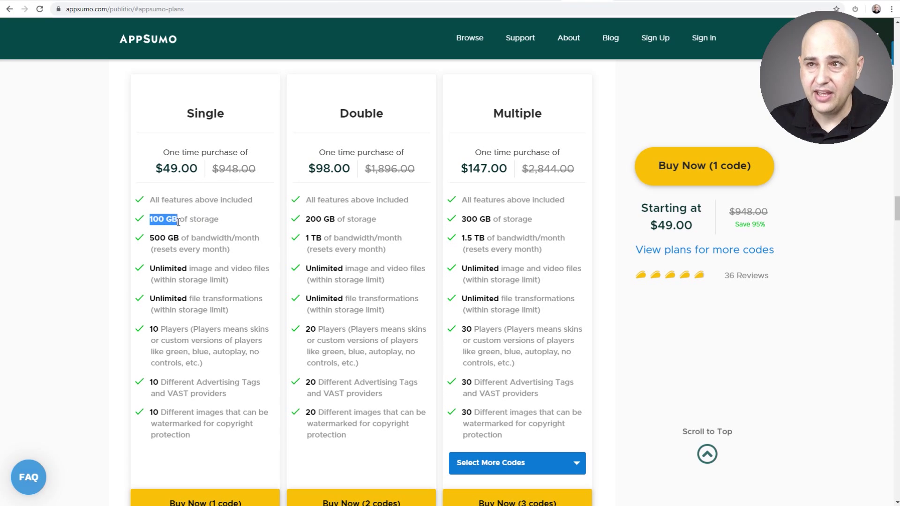
left_click(498, 2)
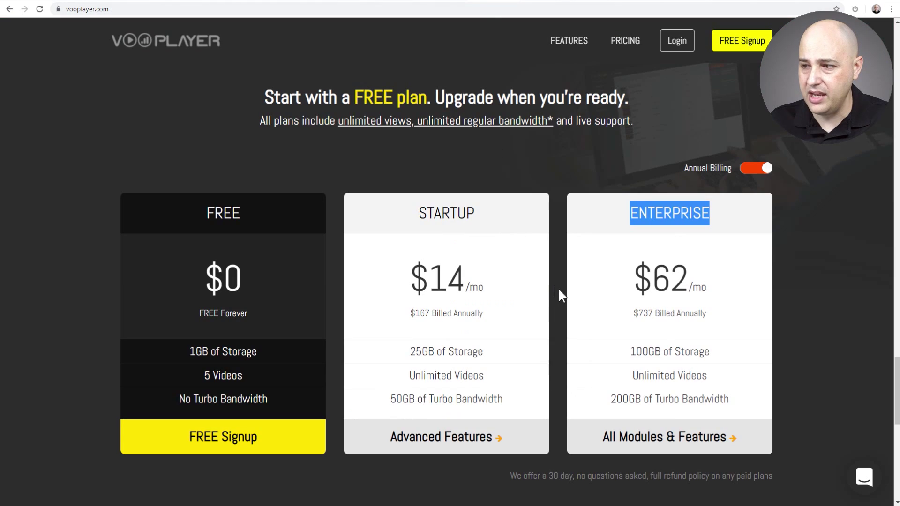
Highlight vooPlayer Enterprise's $62/mo price and 100GB storage, then return to AppSumo
left_click(655, 280)
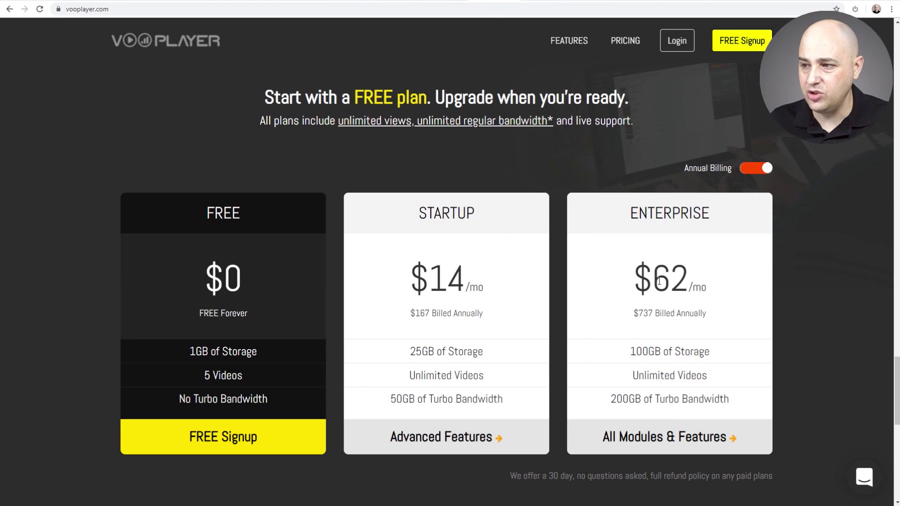
left_click_drag(655, 280, 721, 279)
left_click_drag(628, 350, 733, 351)
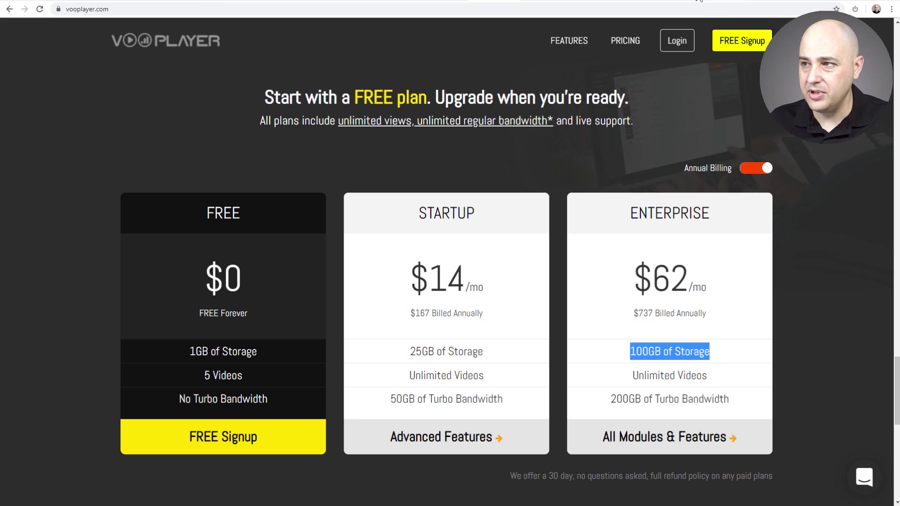
left_click(583, 2)
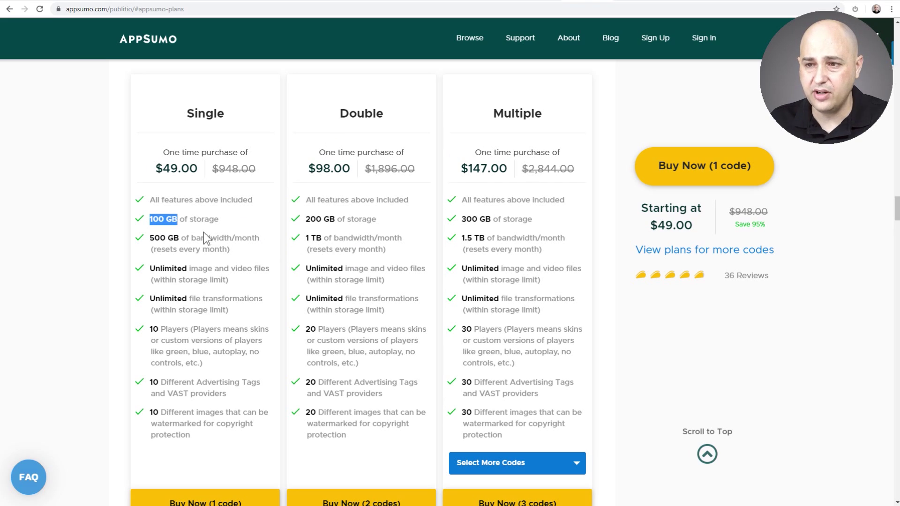
Highlight the Single plan's 500 GB bandwidth, 10 players and 10 advertising tags
left_click(149, 243)
left_click_drag(150, 240, 187, 238)
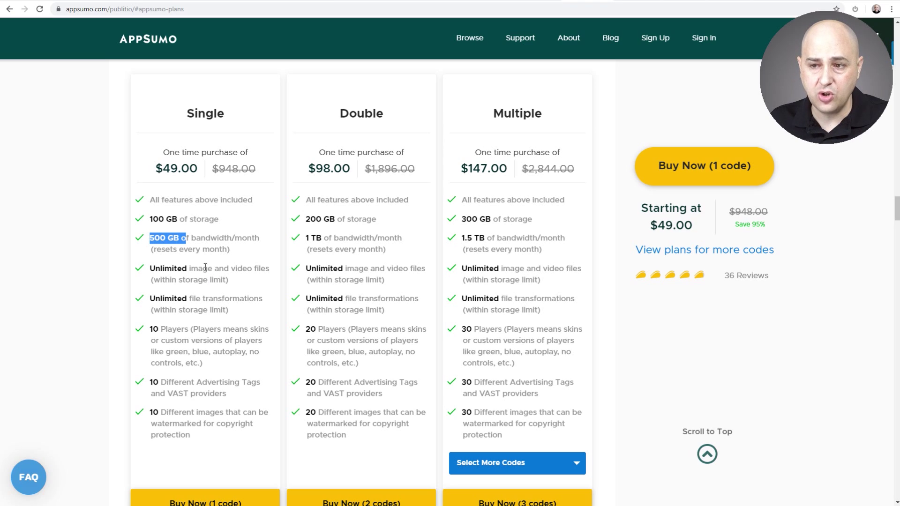
left_click_drag(151, 328, 197, 363)
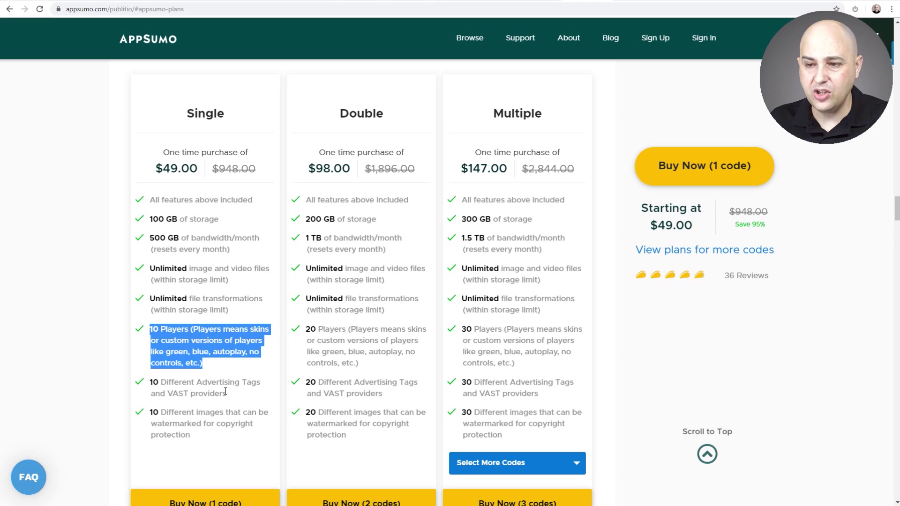
left_click_drag(227, 396, 150, 389)
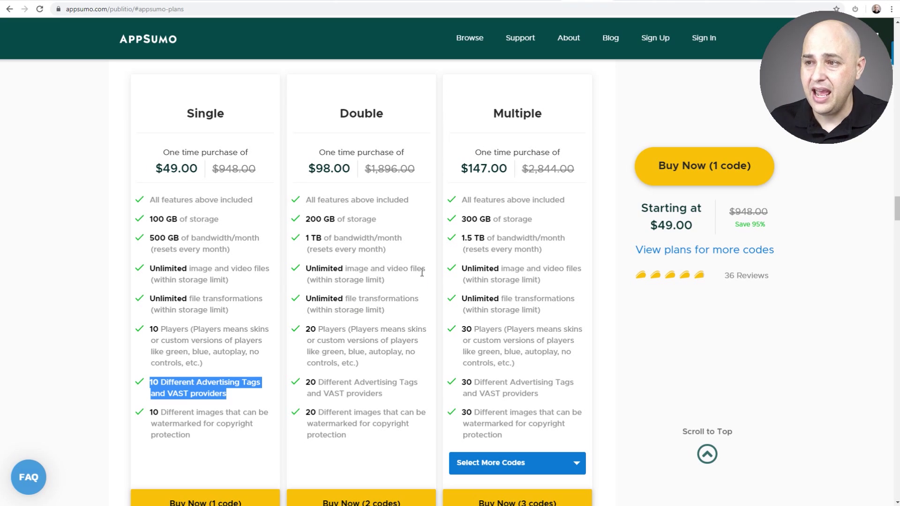
Highlight the Multiple plan's name, $147.00 price, 300 GB storage and 1.5 TB bandwidth
left_click_drag(551, 118, 482, 117)
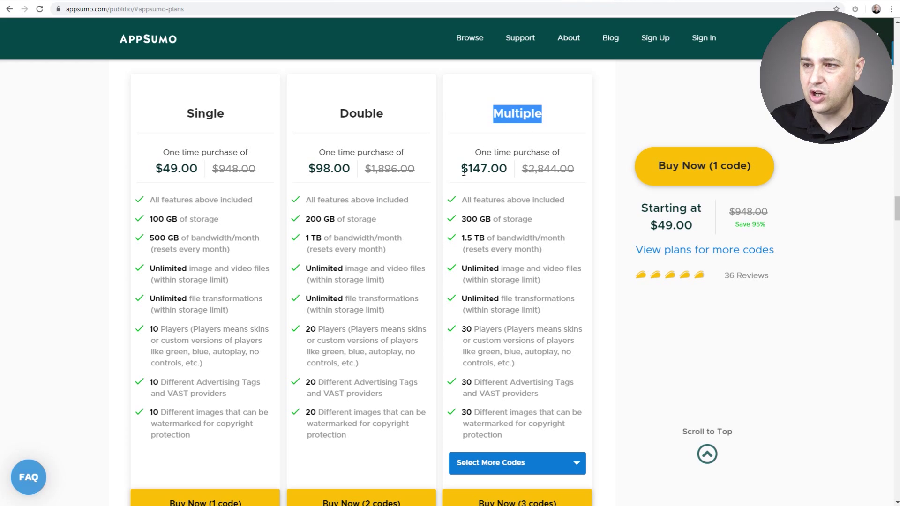
left_click_drag(462, 169, 508, 173)
left_click_drag(495, 220, 467, 218)
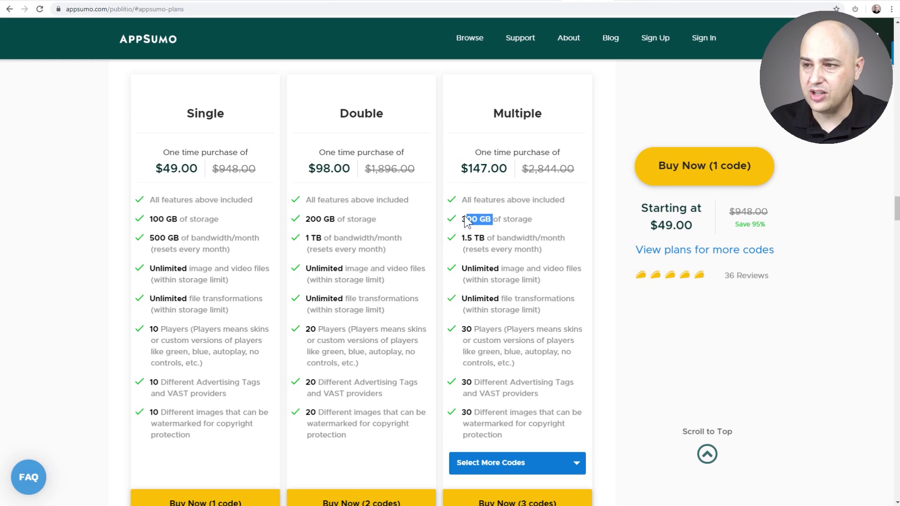
left_click_drag(472, 237, 463, 242)
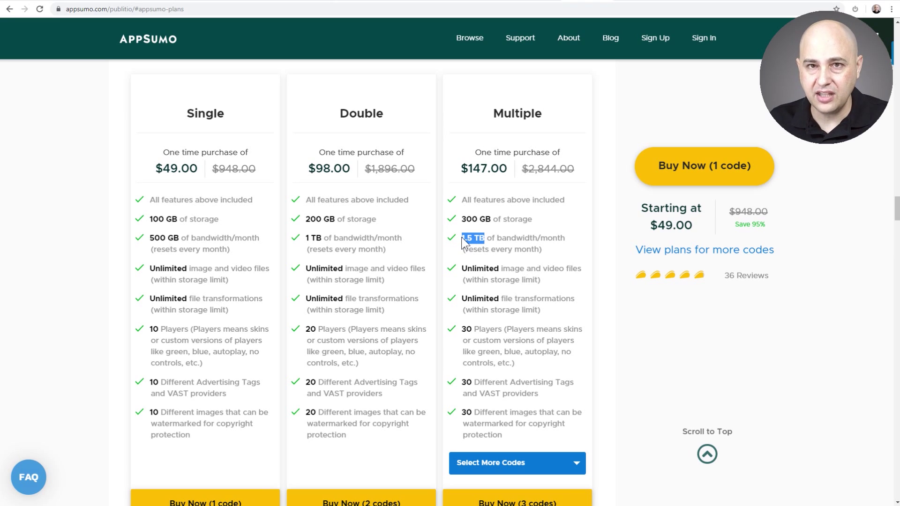
left_click(265, 4)
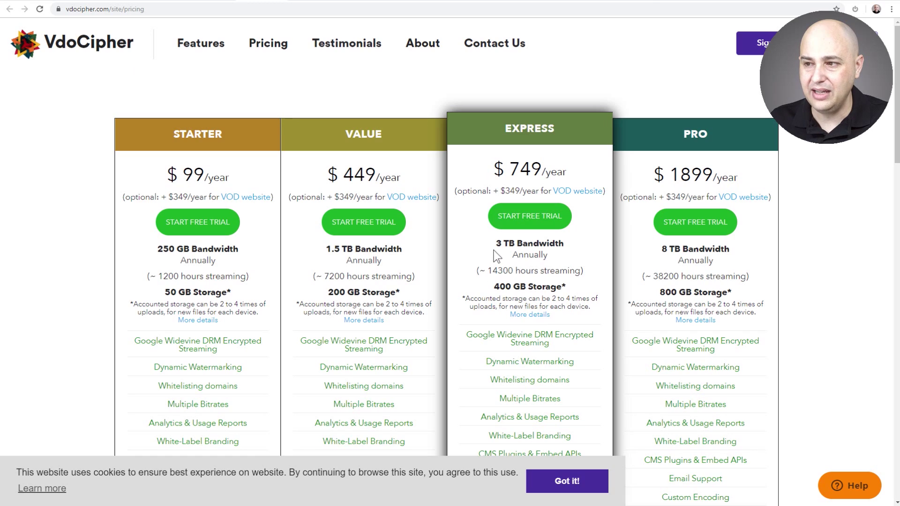
Highlight VdoCipher Value's 1.5 TB annual bandwidth, then Publitio Multiple's $147.00 price
left_click_drag(327, 249, 394, 263)
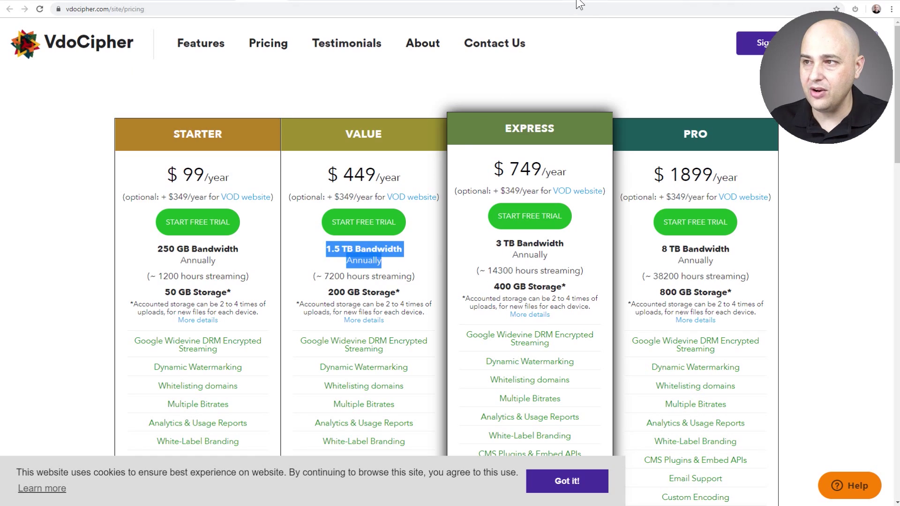
left_click(605, 3)
left_click_drag(507, 170, 469, 168)
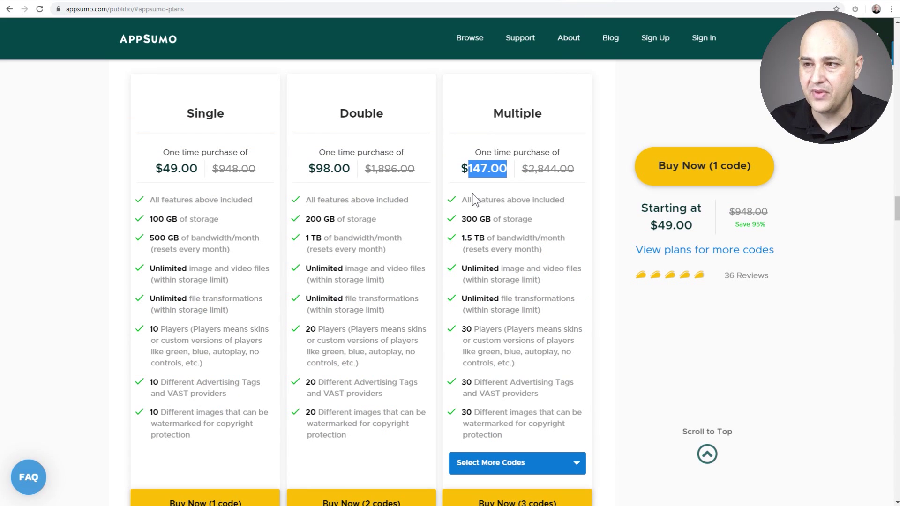
Highlight Multiple's 1.5 TB bandwidth and check the available code quantities
left_click_drag(487, 238, 454, 242)
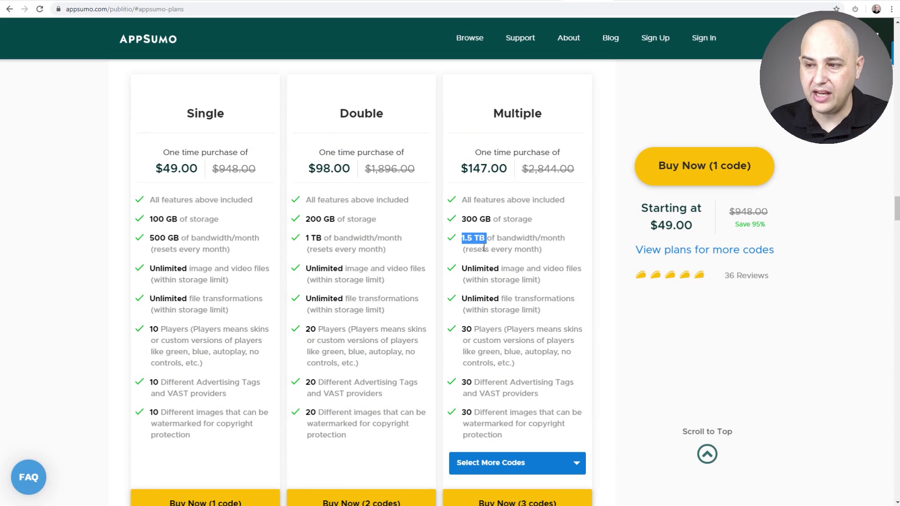
scroll(487, 281, "down", 3)
left_click(518, 321)
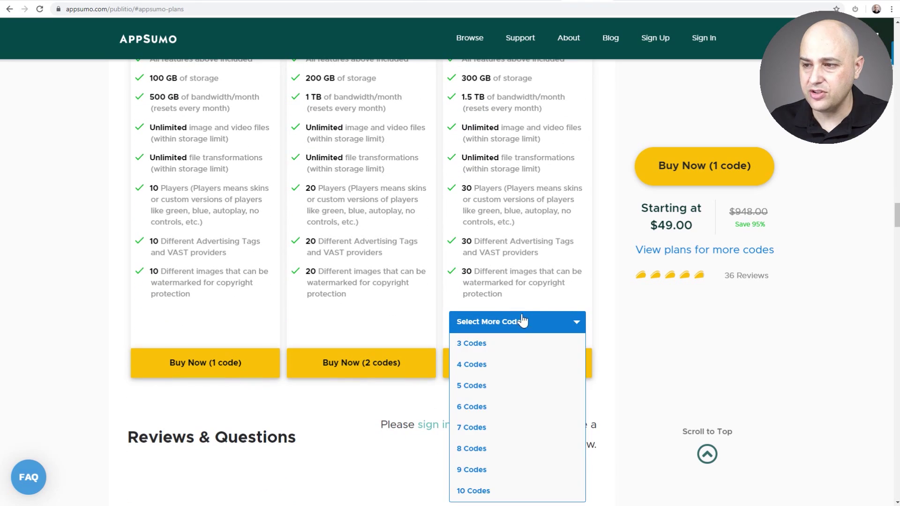
scroll(518, 308, "down", 2)
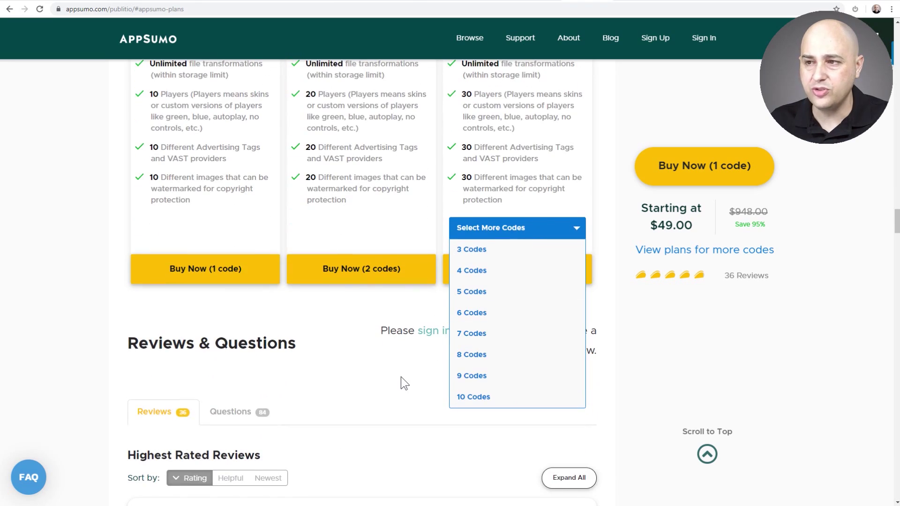
left_click(371, 349)
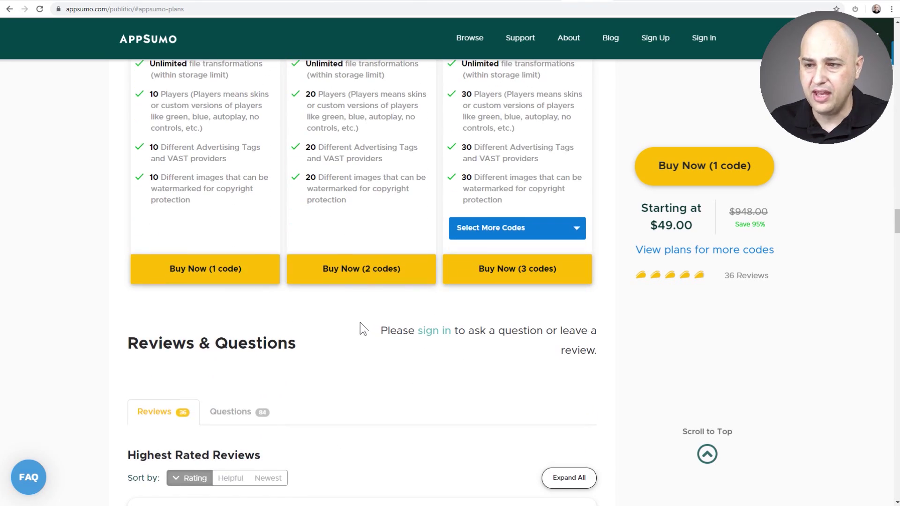
Scroll through the deal's reviews and back to the top of the page
scroll(361, 322, "down", 6)
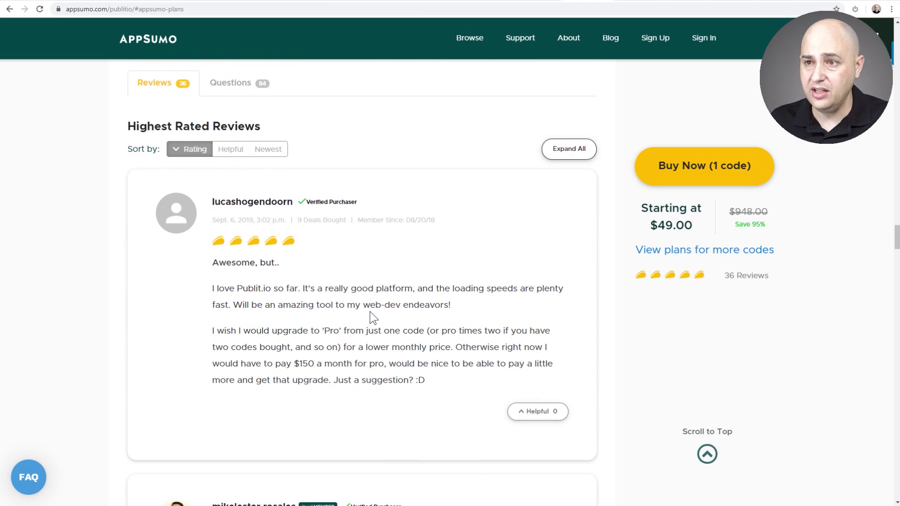
scroll(370, 310, "up", 15)
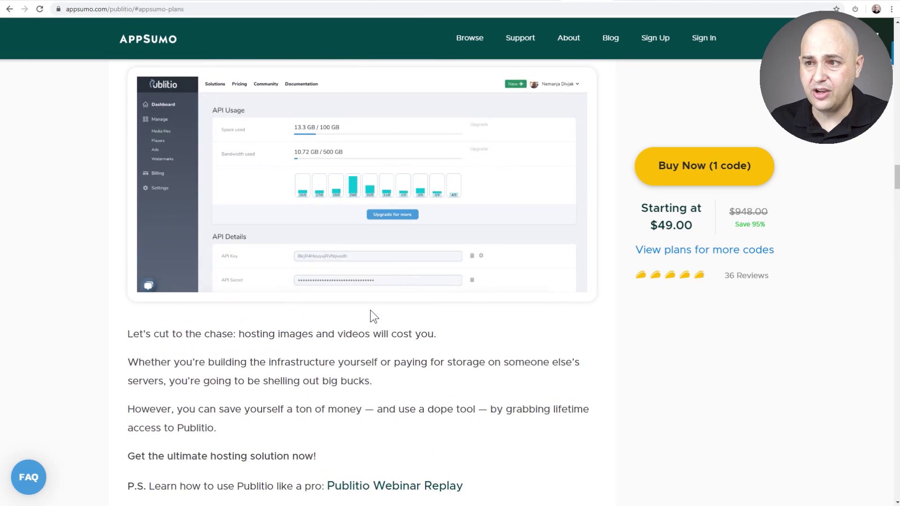
scroll(370, 310, "up", 20)
scroll(371, 310, "up", 20)
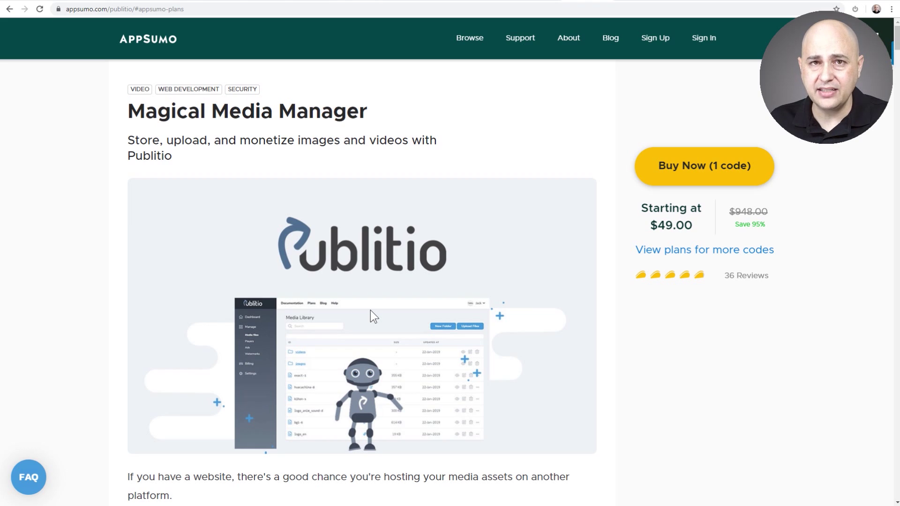
Switch to the Publitio homepage and scroll through its feature overview
left_click(637, 2)
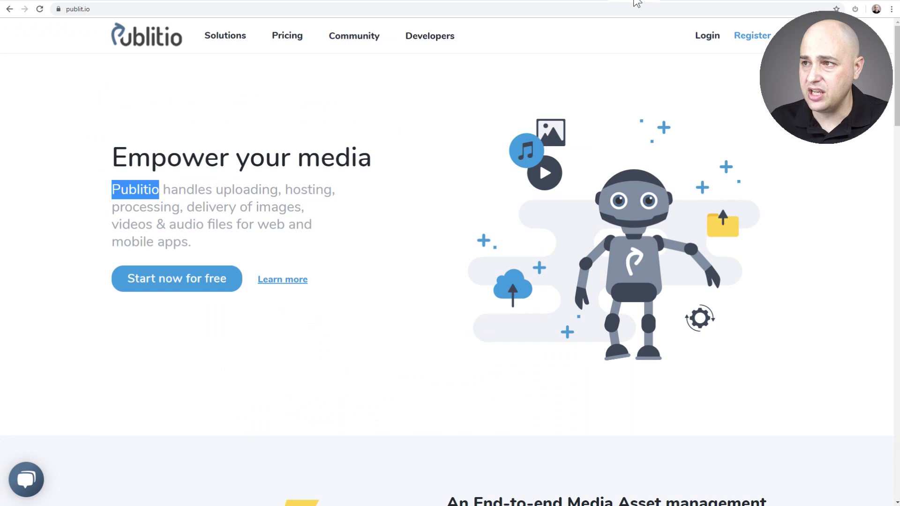
left_click(373, 184)
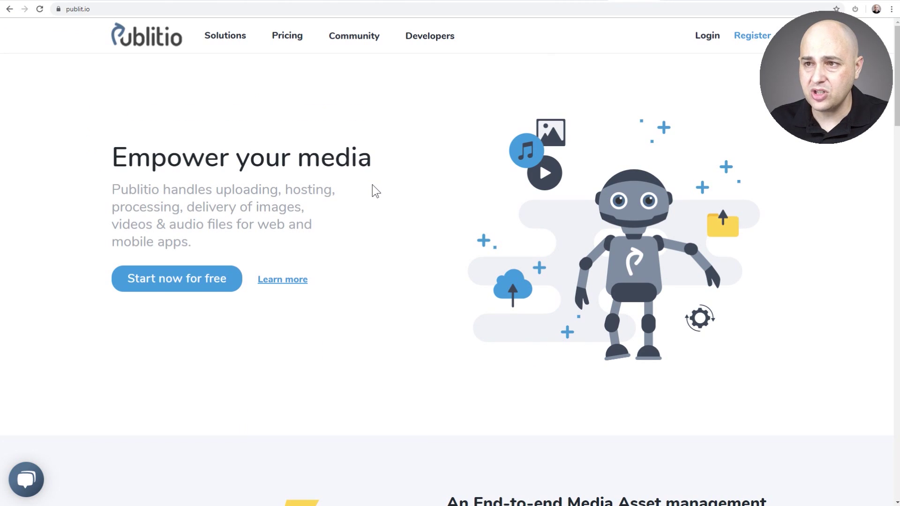
scroll(372, 184, "down", 8)
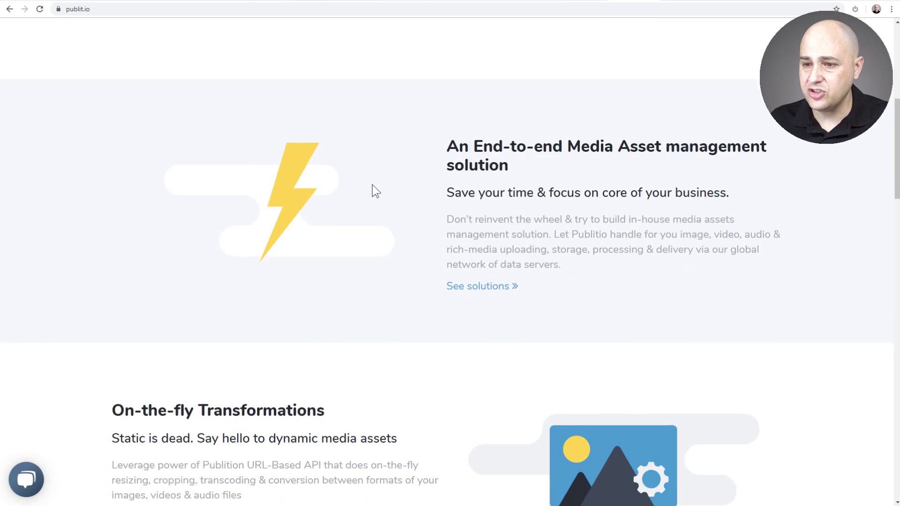
scroll(373, 185, "down", 4)
scroll(372, 185, "down", 3)
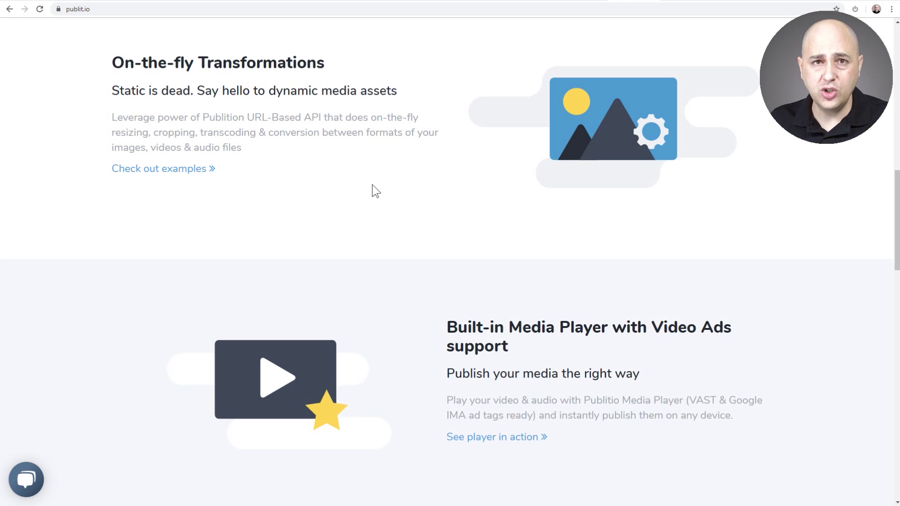
scroll(372, 184, "down", 10)
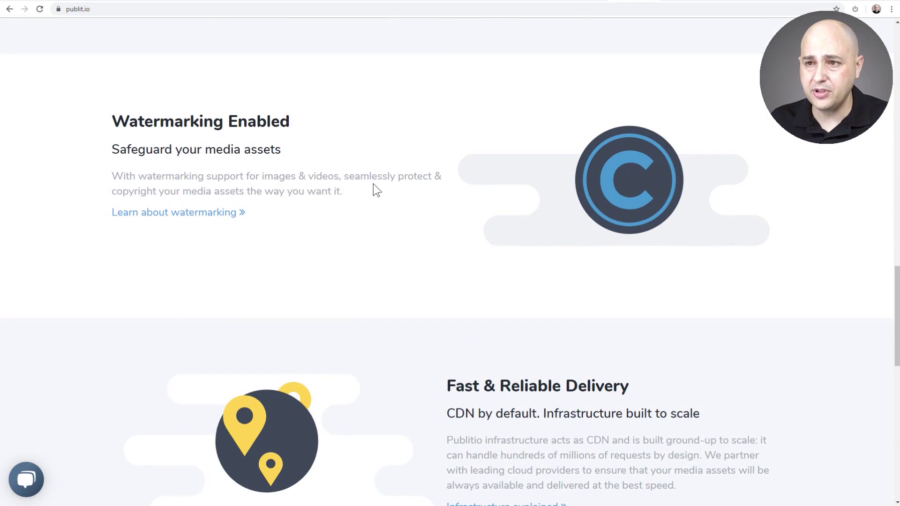
scroll(374, 184, "down", 6)
scroll(374, 184, "up", 6)
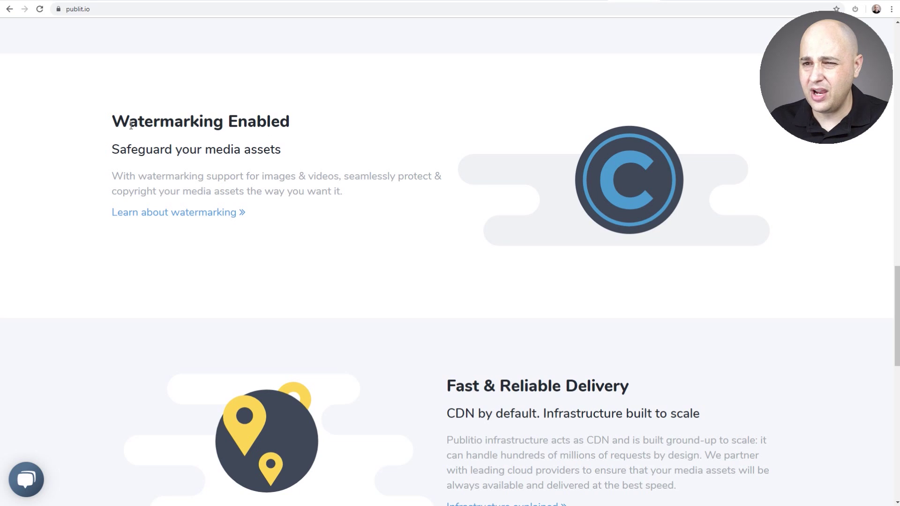
Highlight the Watermarking Enabled, Fast & Reliable Delivery and CDN by default feature texts
left_click_drag(126, 120, 308, 216)
left_click(310, 217)
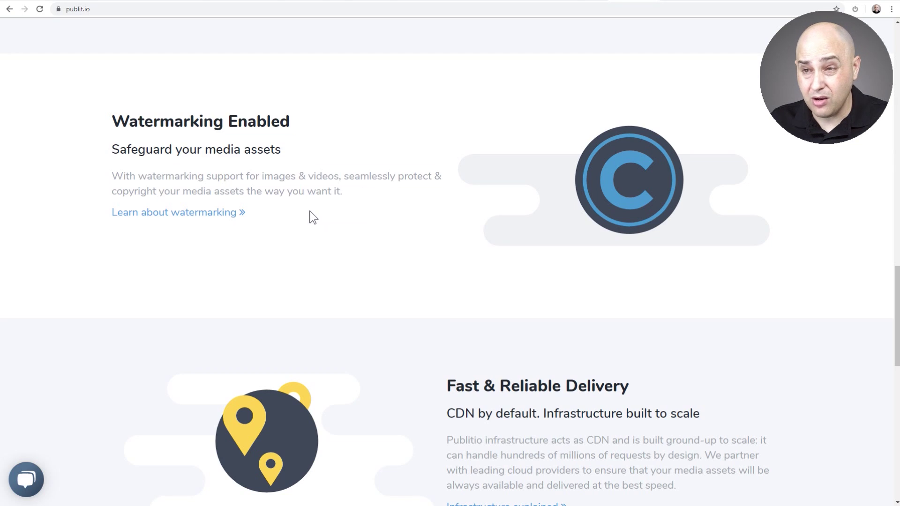
scroll(309, 211, "down", 6)
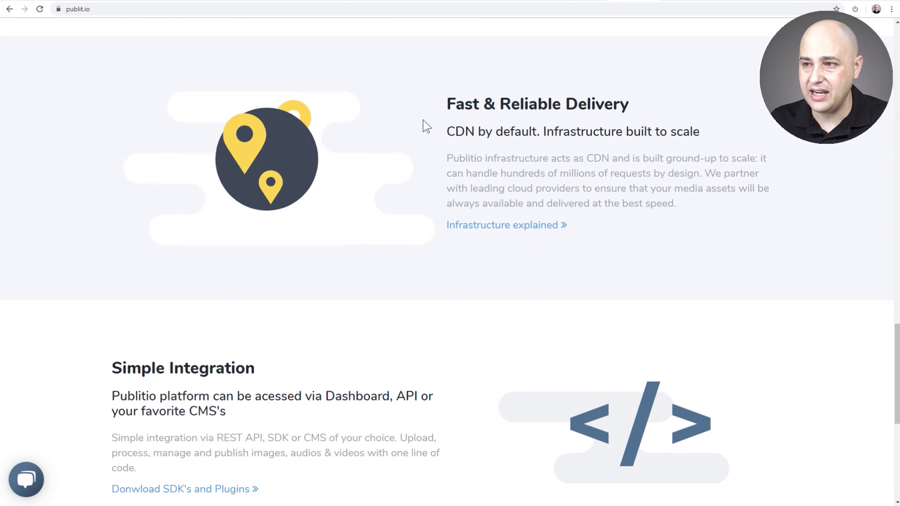
left_click_drag(445, 100, 734, 129)
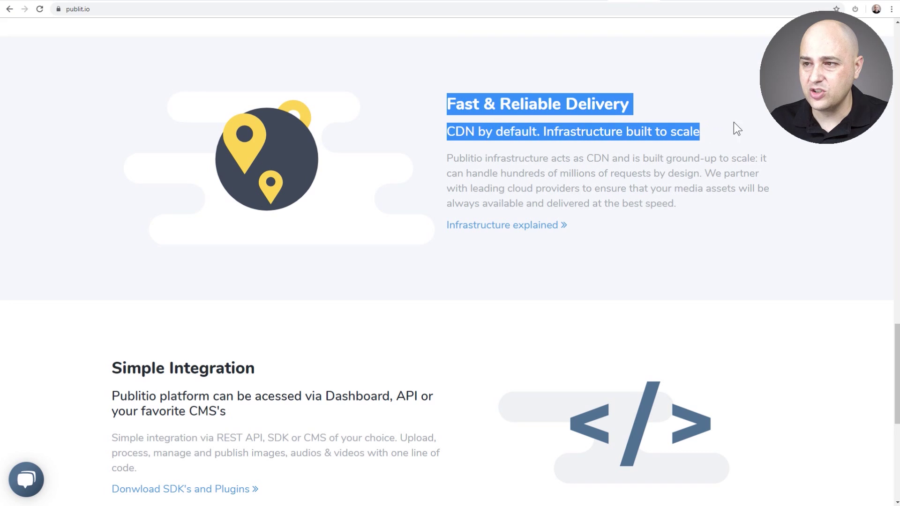
scroll(538, 163, "up", 1)
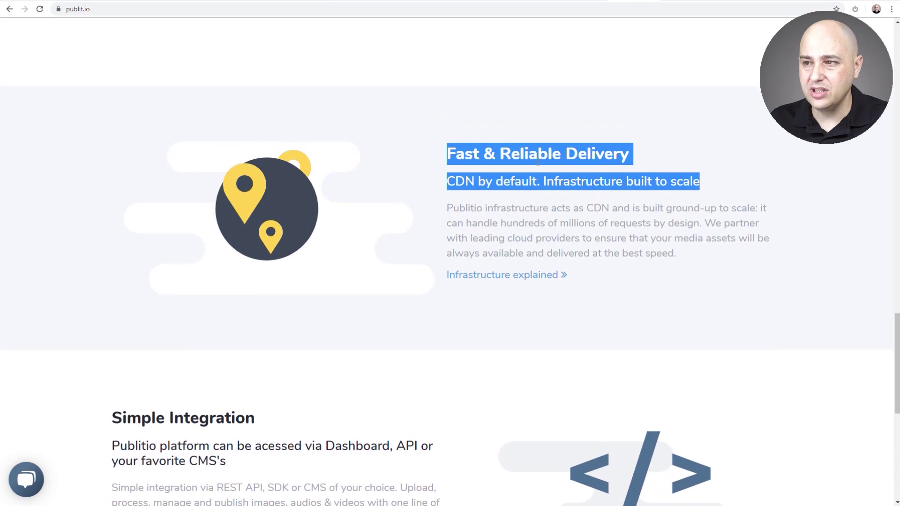
scroll(538, 163, "up", 1)
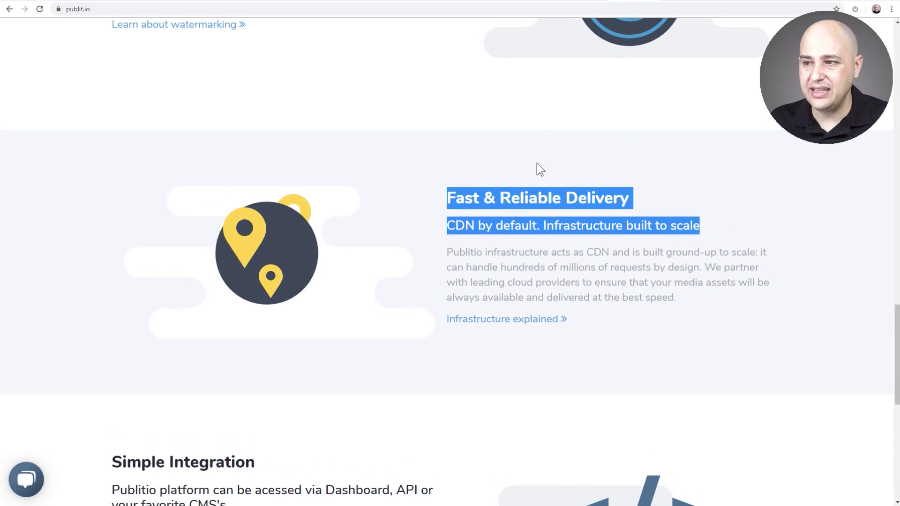
left_click(528, 188)
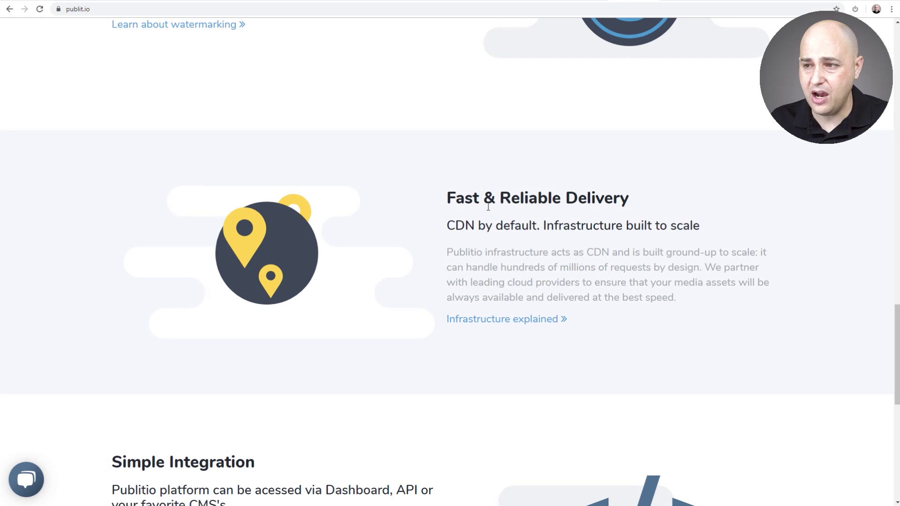
left_click_drag(447, 225, 713, 229)
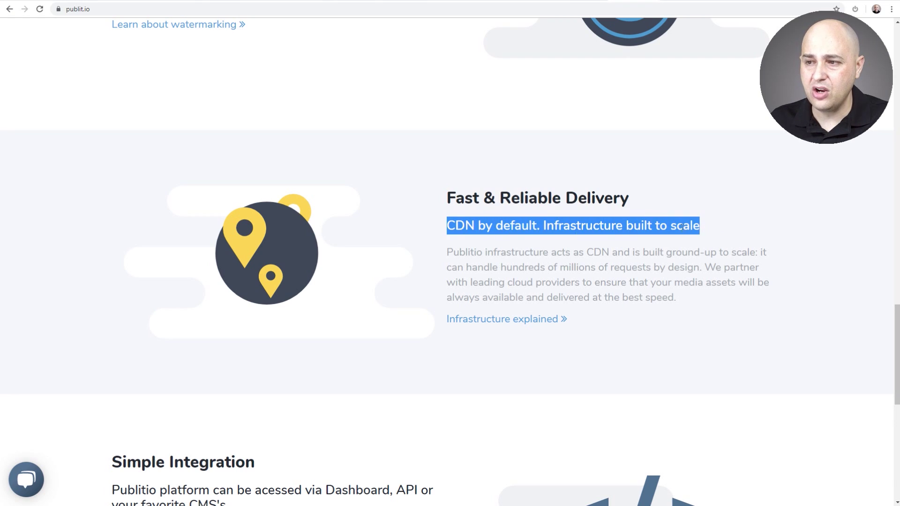
left_click(542, 228)
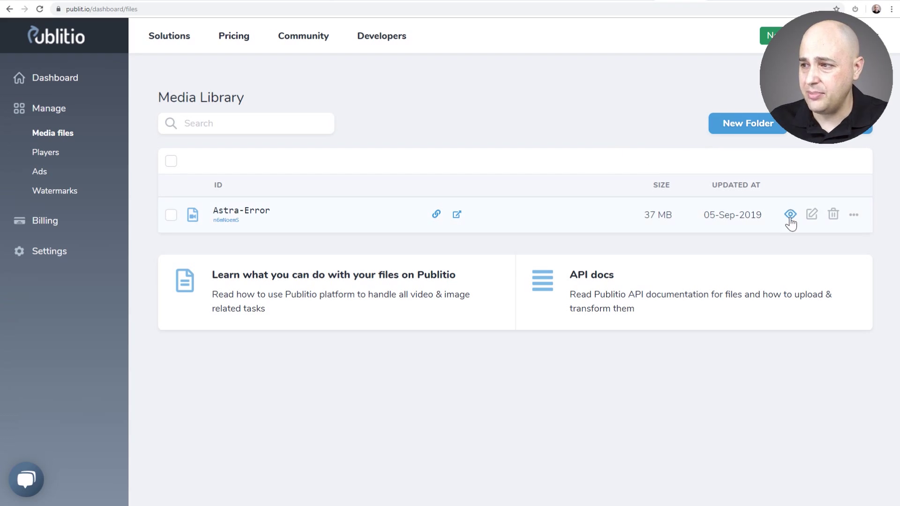
Open the Astra-Error video's edit form, scroll through it, then go to Players
left_click(854, 214)
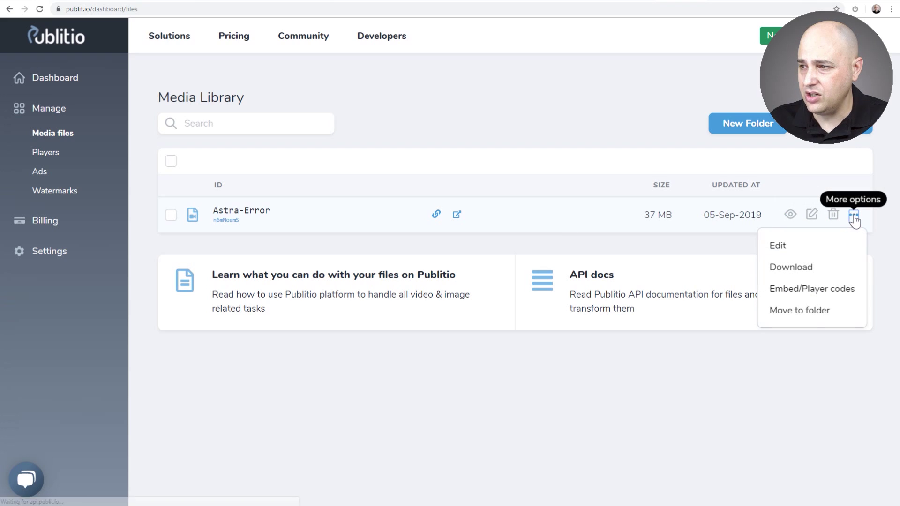
left_click(789, 244)
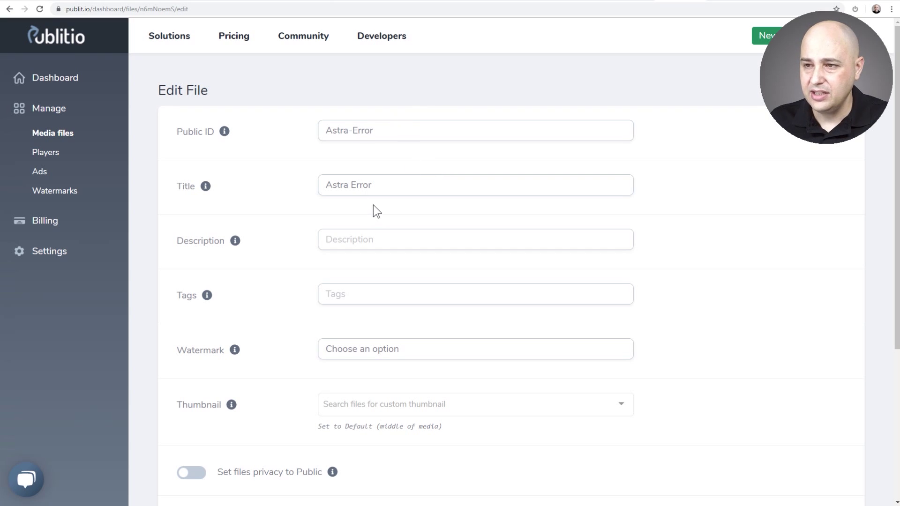
scroll(374, 205, "down", 5)
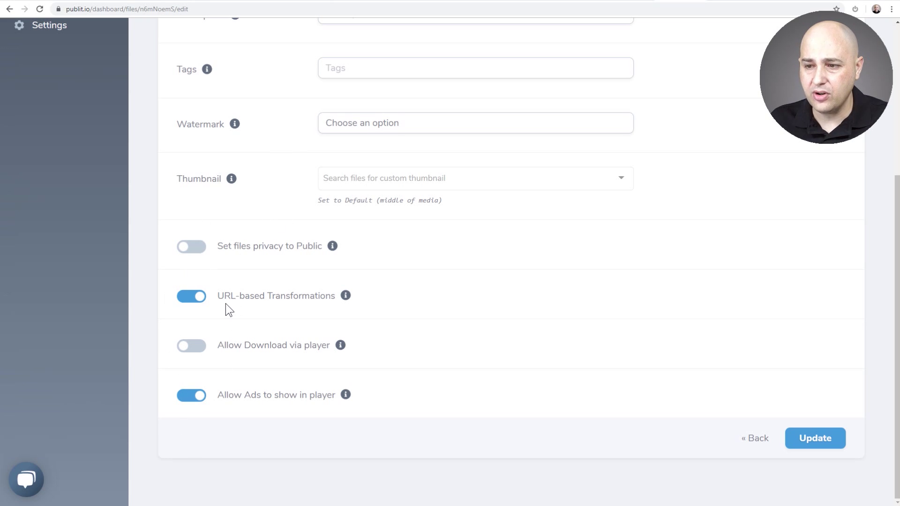
scroll(248, 267, "up", 2)
scroll(247, 263, "up", 3)
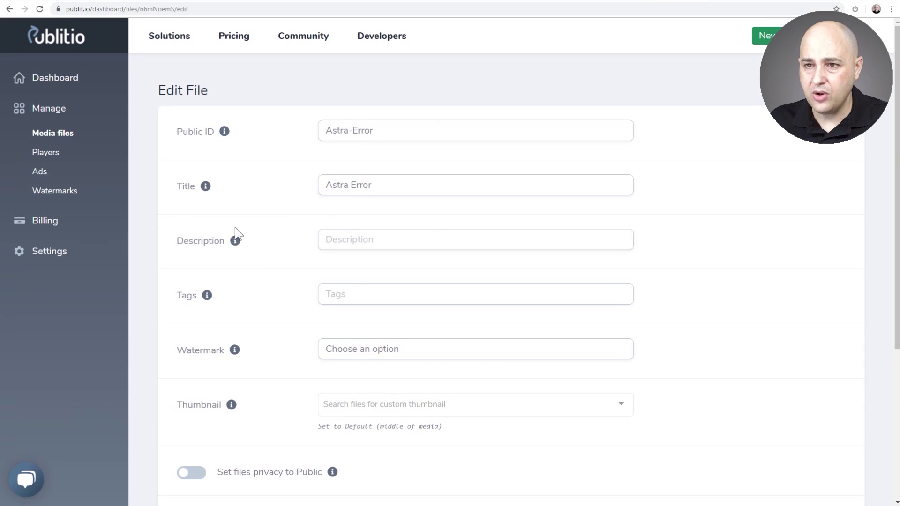
left_click(45, 159)
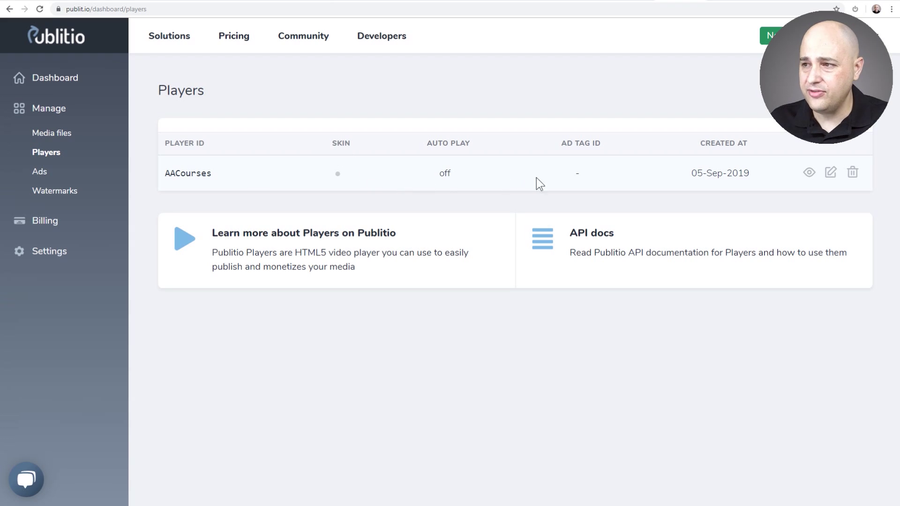
Open the AACourses player's Edit form, scroll its settings, then return to WordPress
left_click(834, 176)
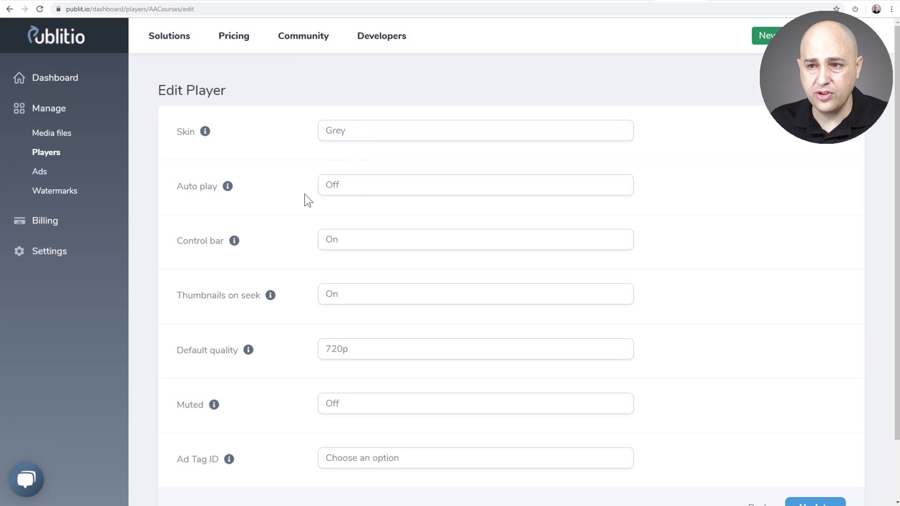
scroll(308, 199, "down", 1)
scroll(307, 200, "down", 1)
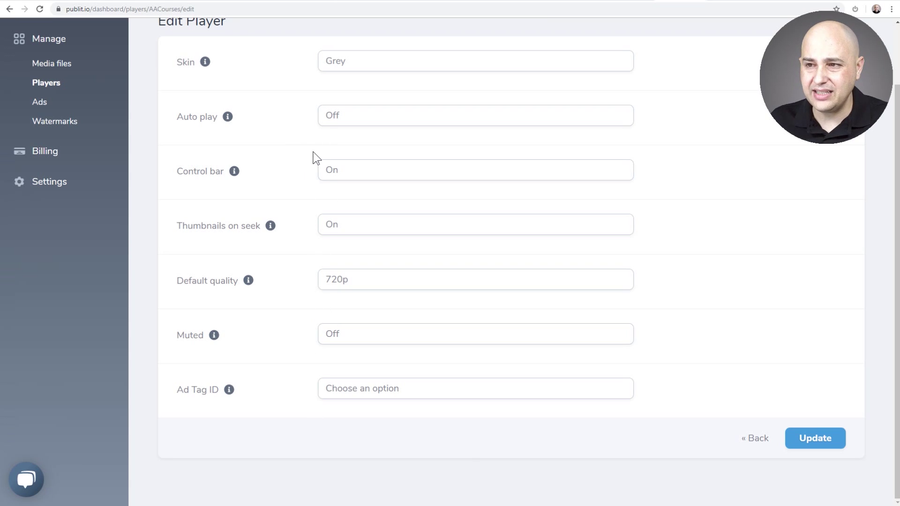
scroll(323, 154, "up", 1)
scroll(293, 217, "up", 1)
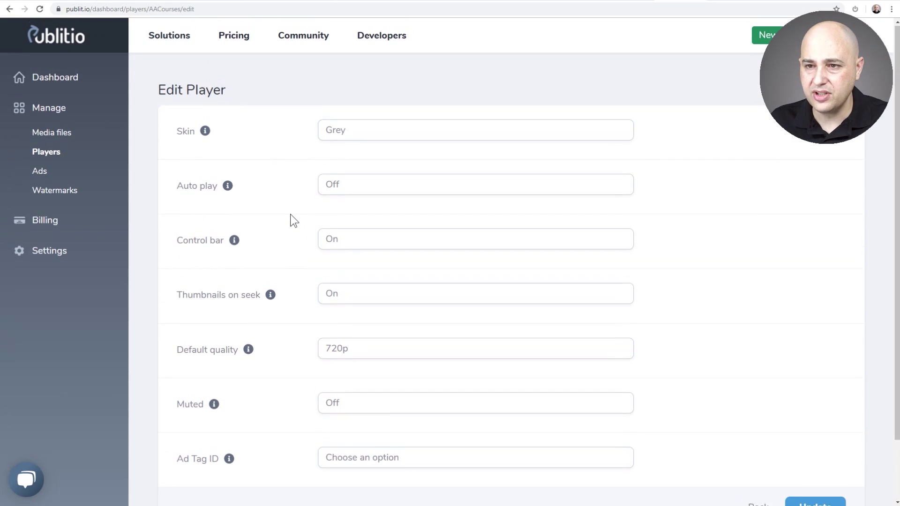
left_click(724, 1)
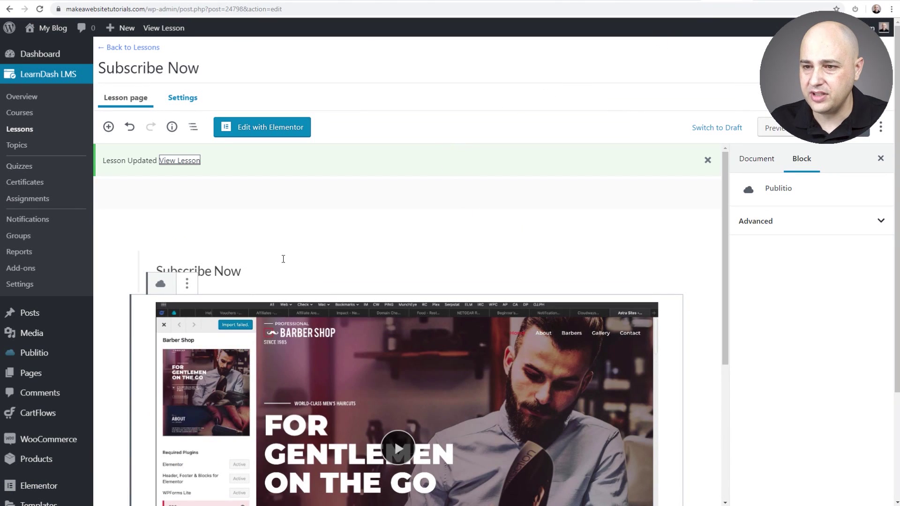
Delete the old Publitio video block and insert a new Publitio block in its place
left_click(187, 283)
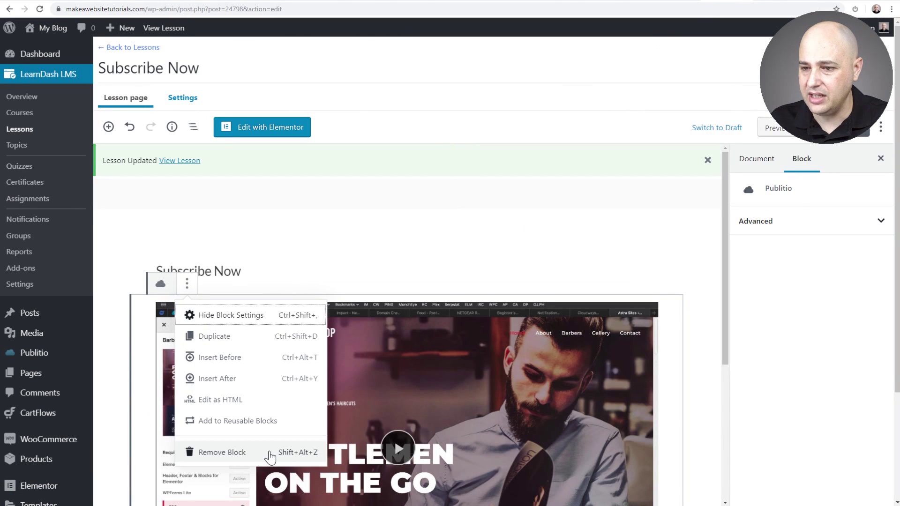
left_click(266, 452)
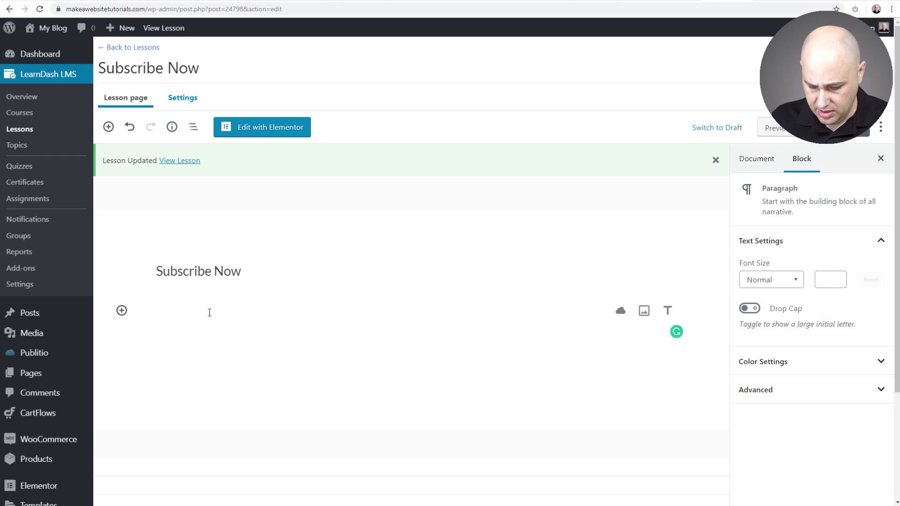
type("/")
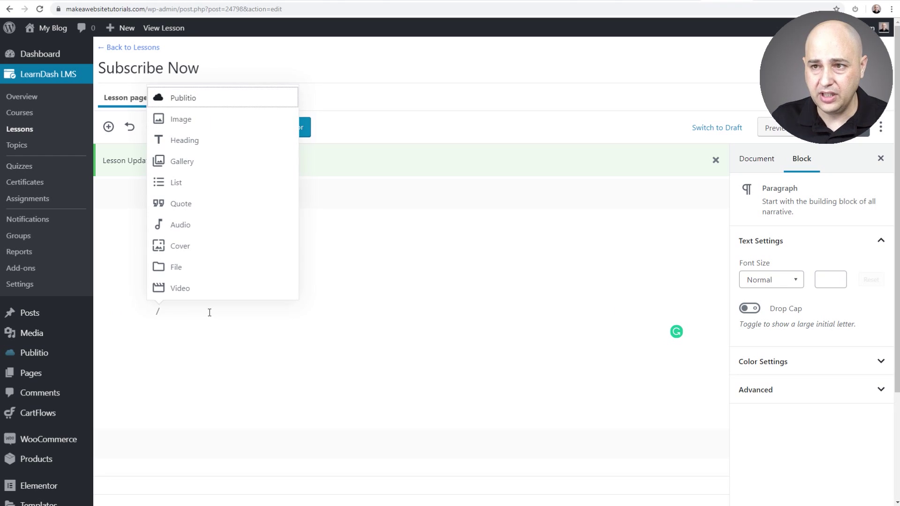
left_click(211, 100)
Embed the Astra-Error video as a Publitio player and update the lesson
scroll(370, 225, "down", 3)
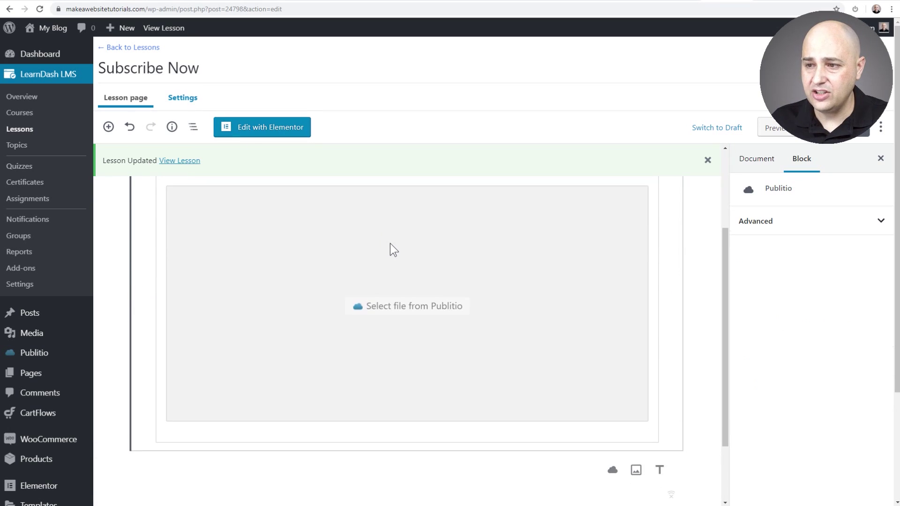
scroll(389, 262, "up", 2)
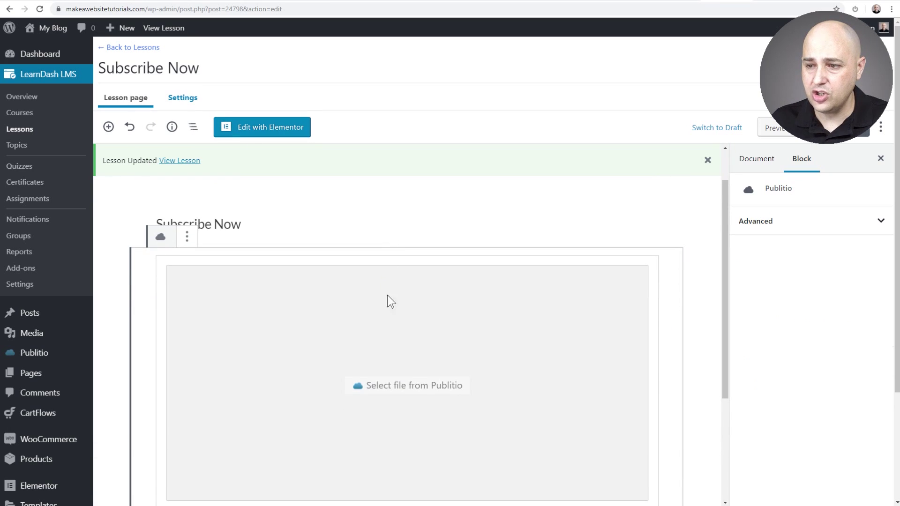
left_click(417, 392)
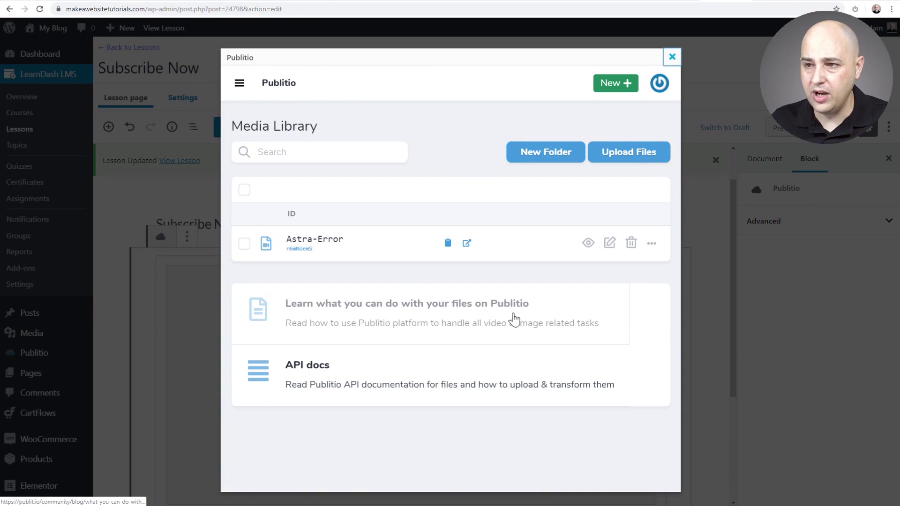
left_click(651, 244)
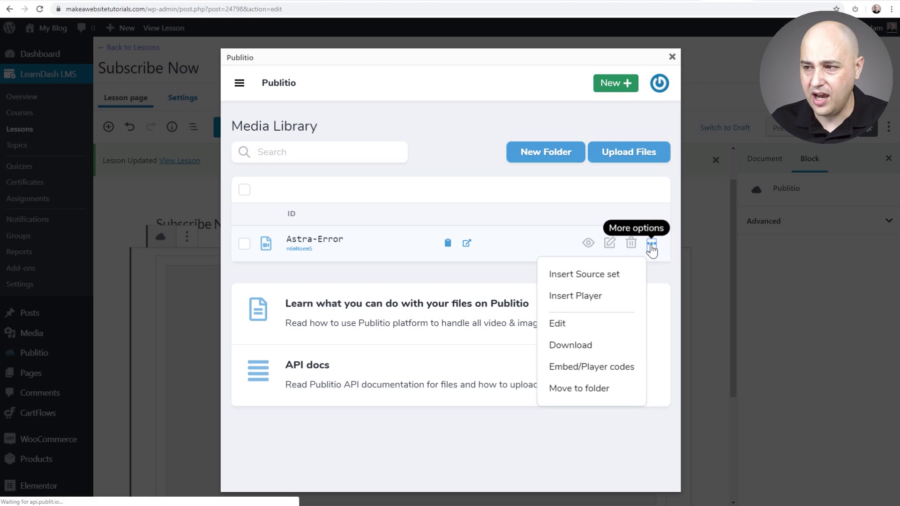
left_click(576, 297)
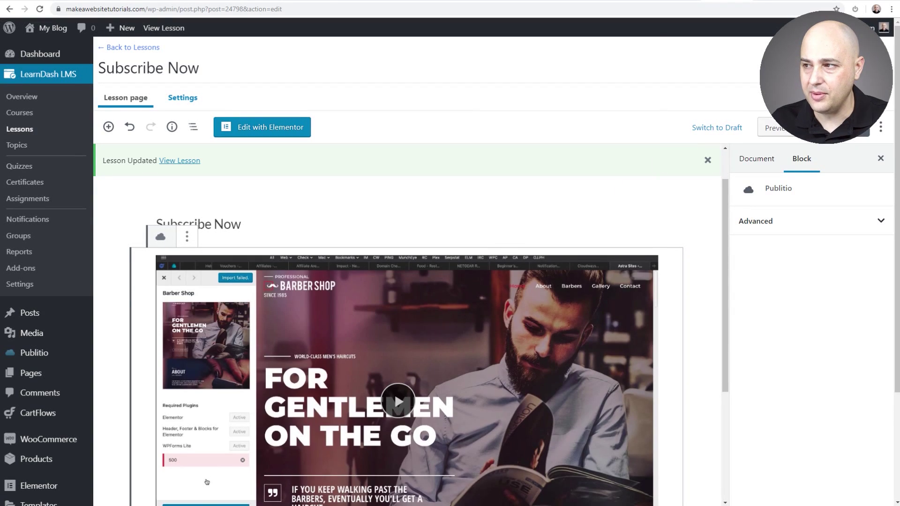
left_click(828, 127)
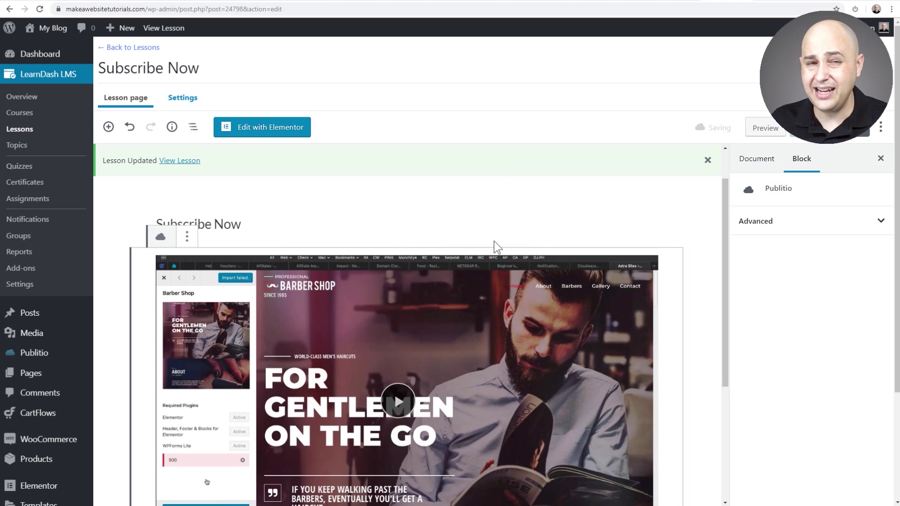
scroll(494, 241, "down", 2)
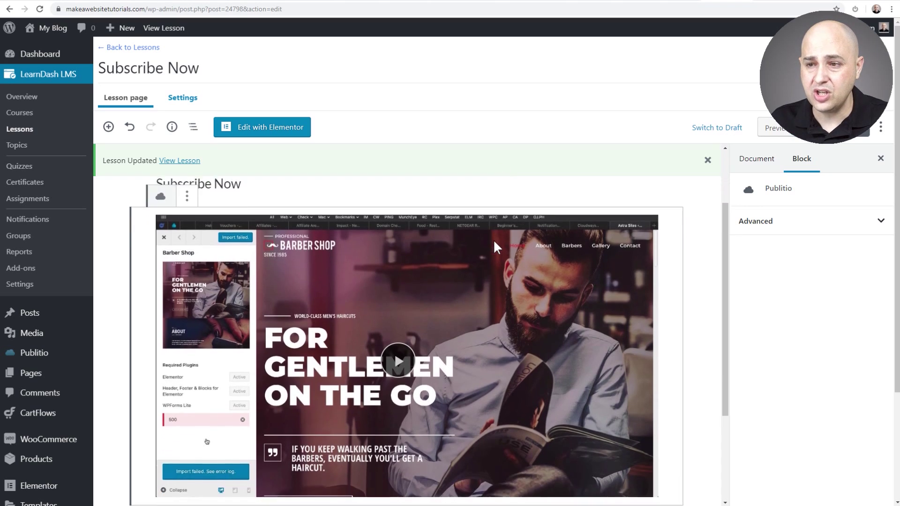
scroll(494, 239, "up", 1)
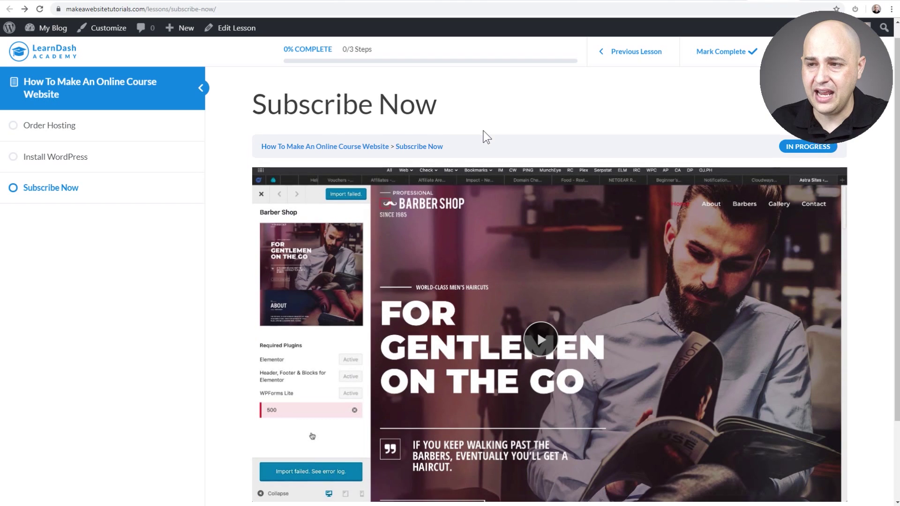
Play the embedded lesson video with the course sidebar collapsed, then restore the sidebar
scroll(484, 137, "down", 1)
left_click(206, 87)
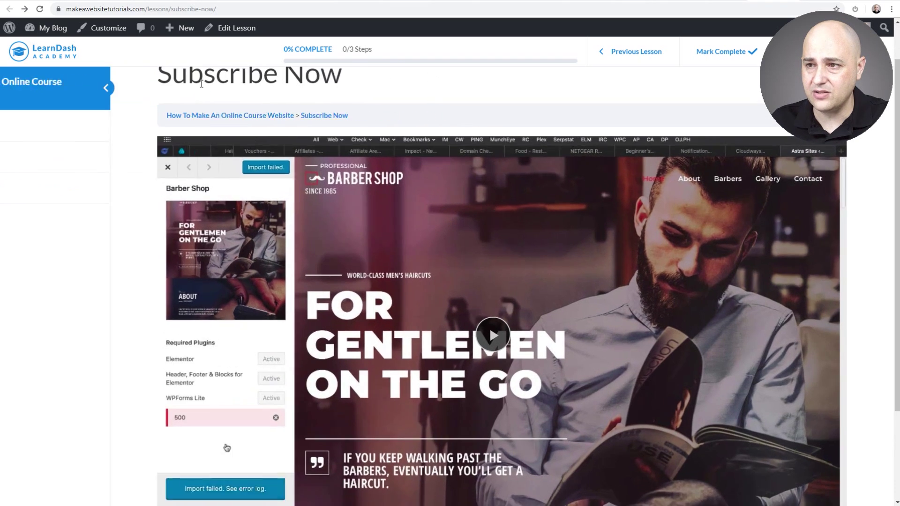
scroll(406, 111, "down", 4)
scroll(406, 111, "up", 1)
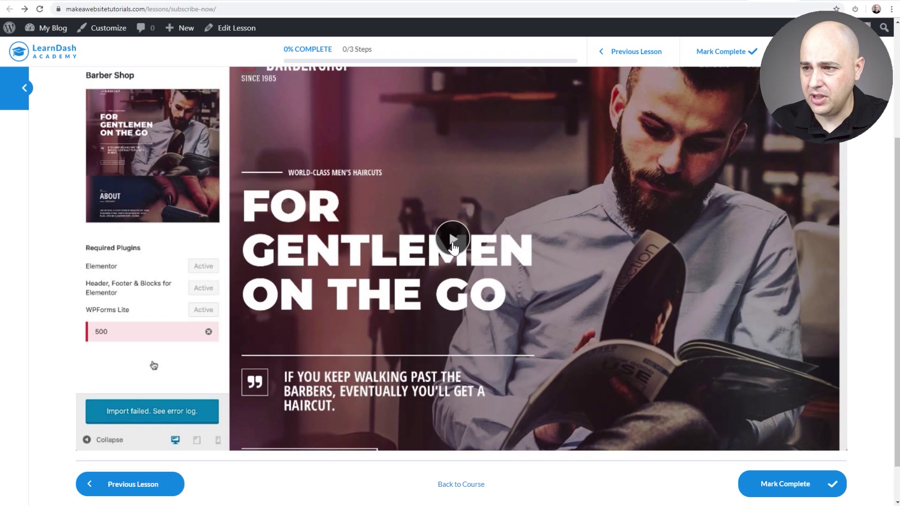
left_click(453, 240)
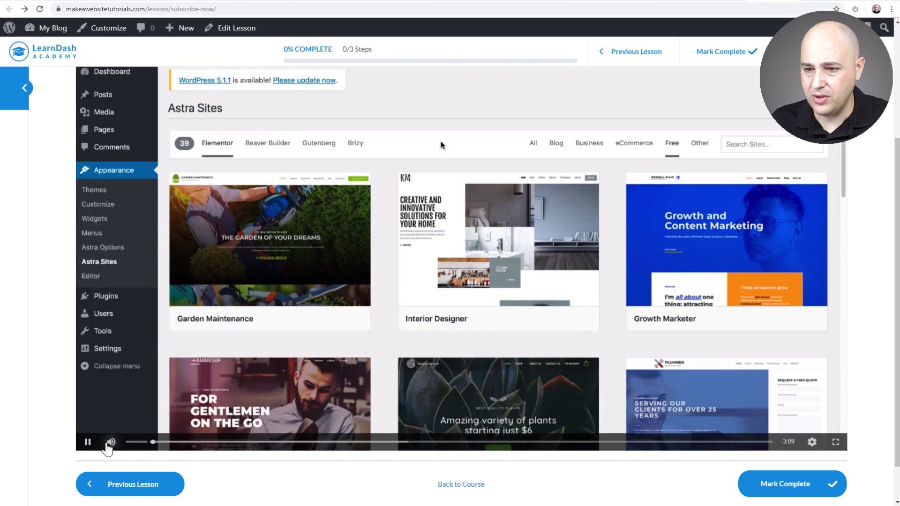
scroll(362, 297, "up", 1)
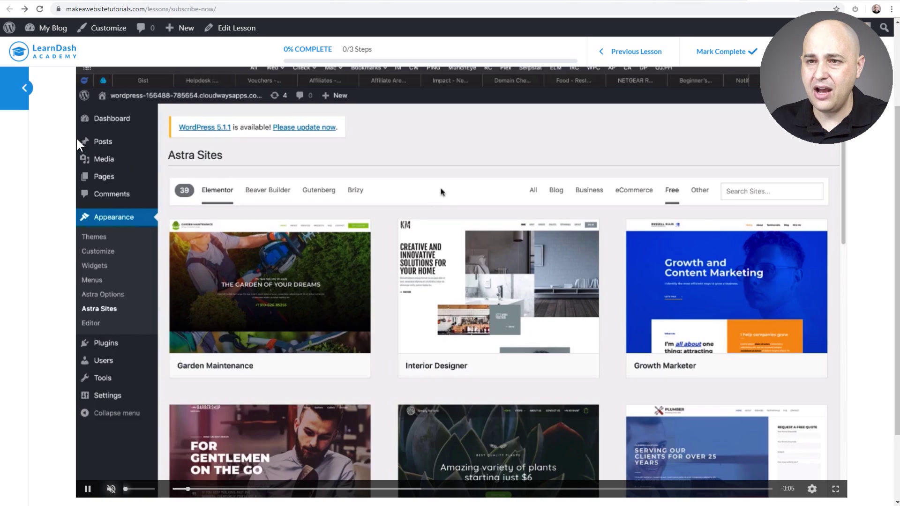
left_click(25, 87)
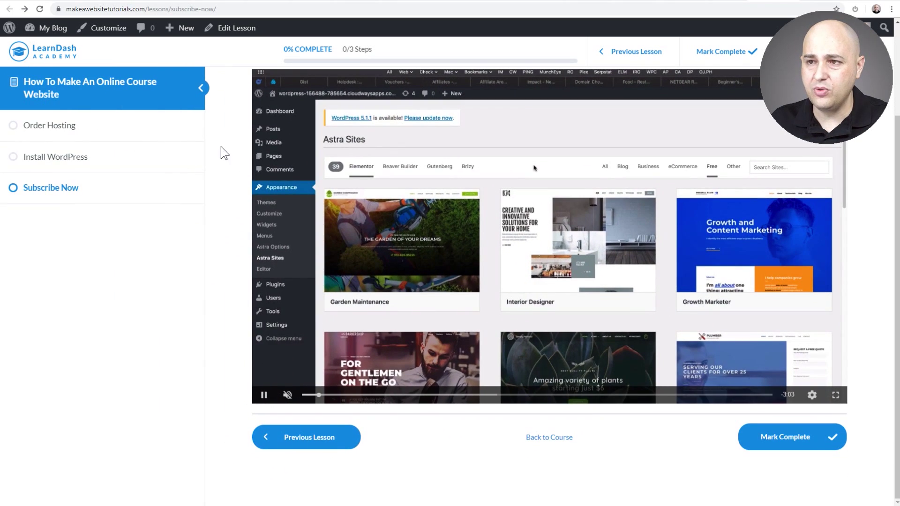
scroll(226, 144, "up", 1)
scroll(226, 145, "down", 1)
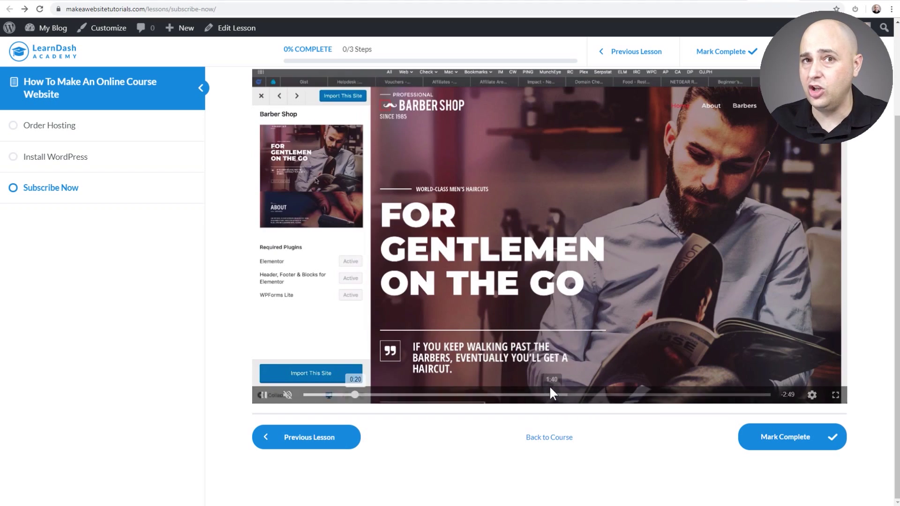
Switch the lesson video's playback quality to 360p
left_click(811, 396)
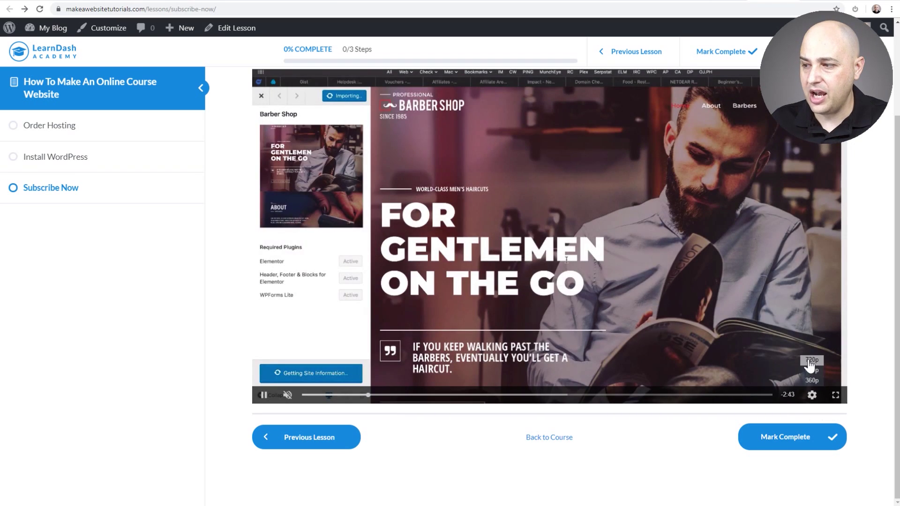
left_click(812, 380)
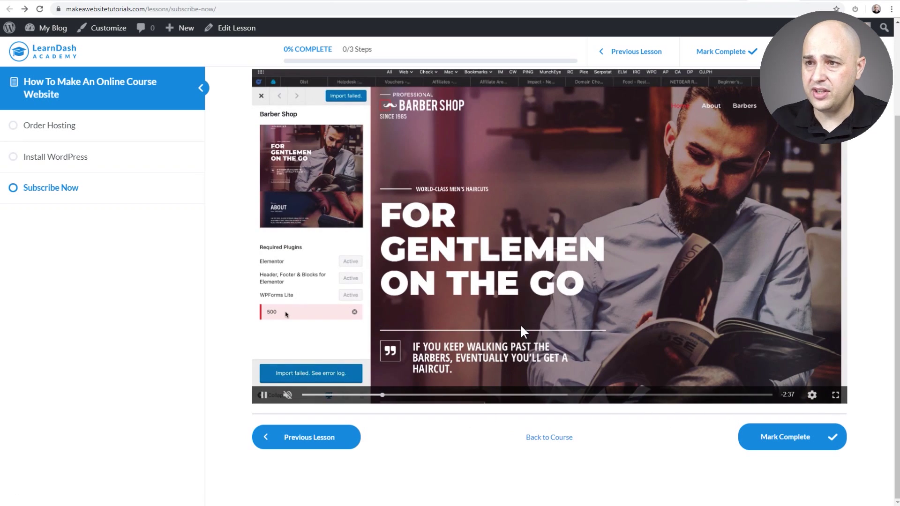
scroll(521, 326, "up", 1)
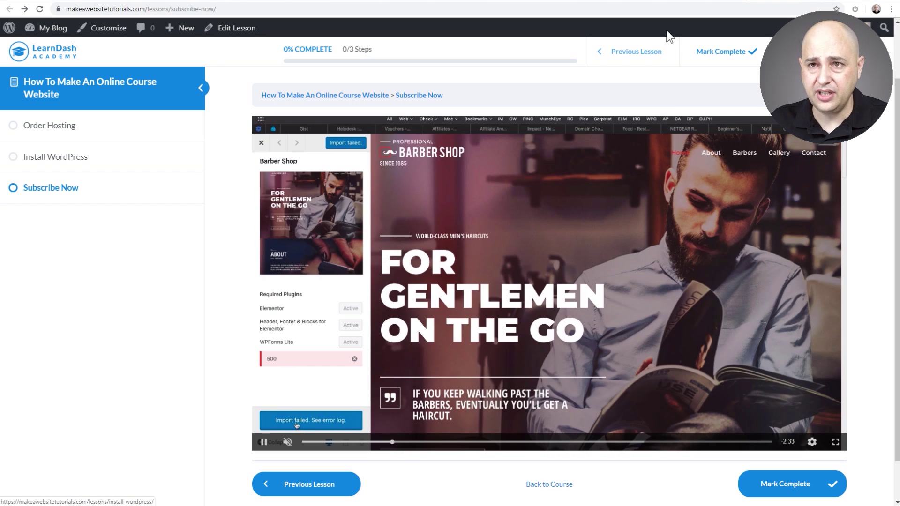
left_click(638, 1)
Open Publitio's settings and scroll to Domain Level Protection, which is off with no domains
left_click(687, 3)
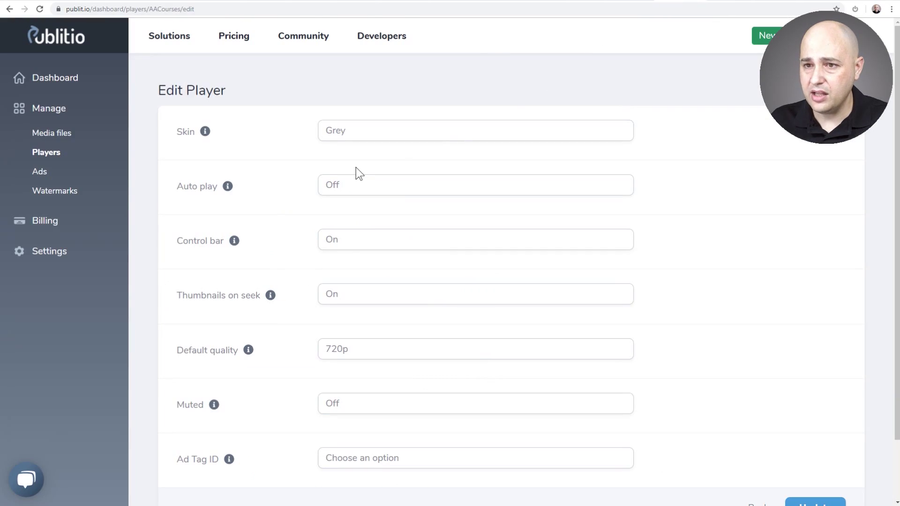
left_click(46, 256)
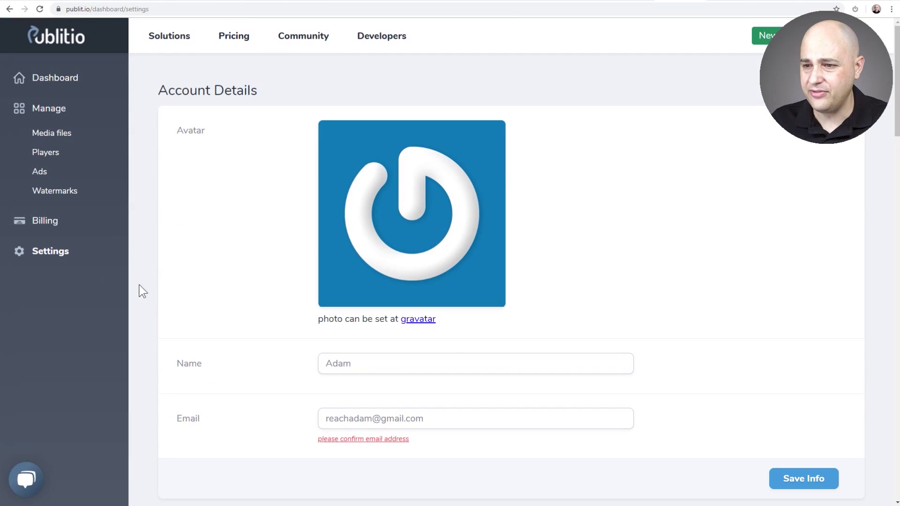
scroll(199, 170, "down", 15)
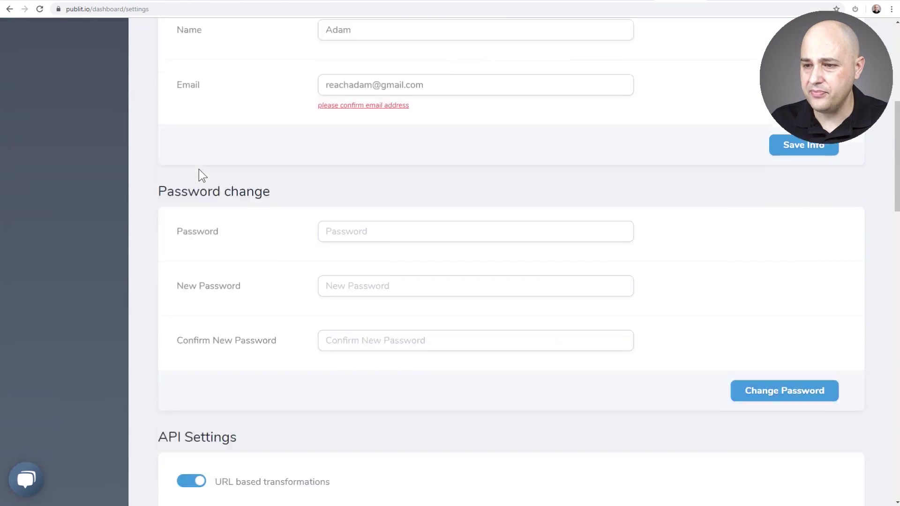
scroll(199, 170, "down", 8)
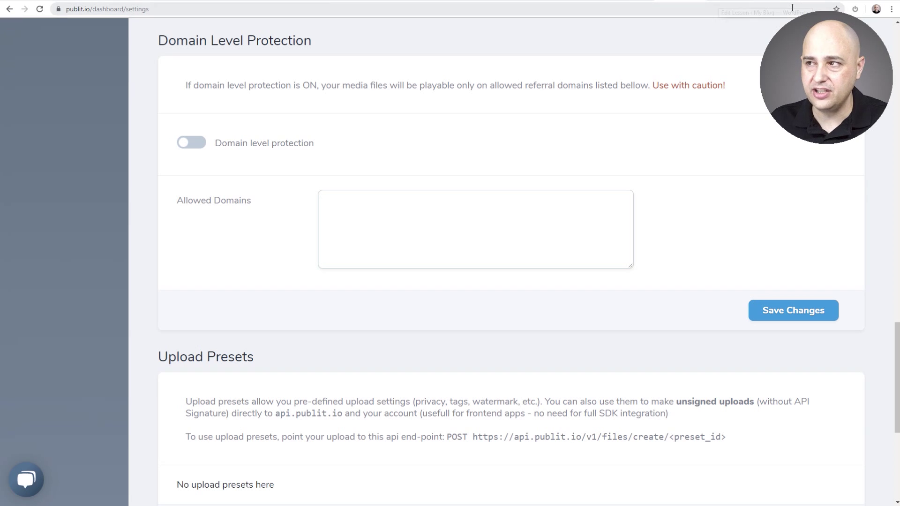
left_click(491, 3)
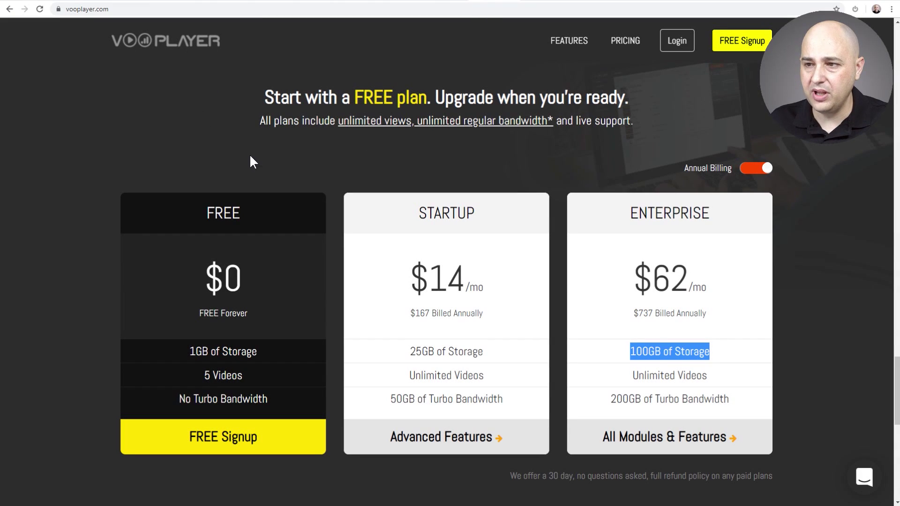
Scroll through vooPlayer's pricing plans and security features, then return to the 'Subscribe Now' lesson
scroll(250, 154, "up", 7)
scroll(251, 155, "up", 10)
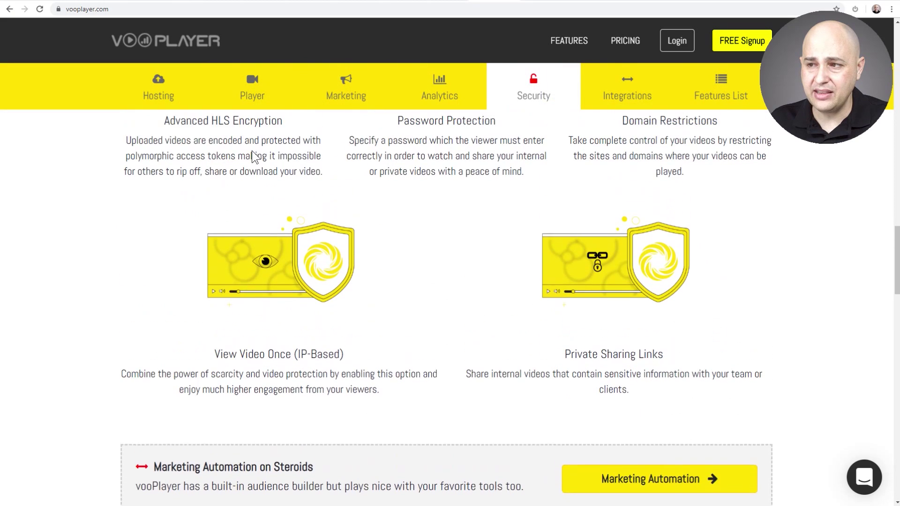
scroll(252, 153, "up", 7)
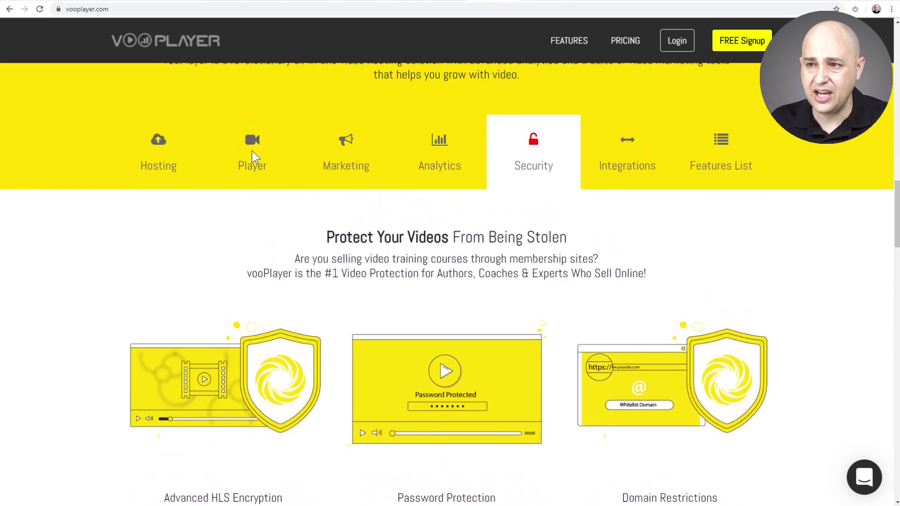
scroll(351, 169, "down", 2)
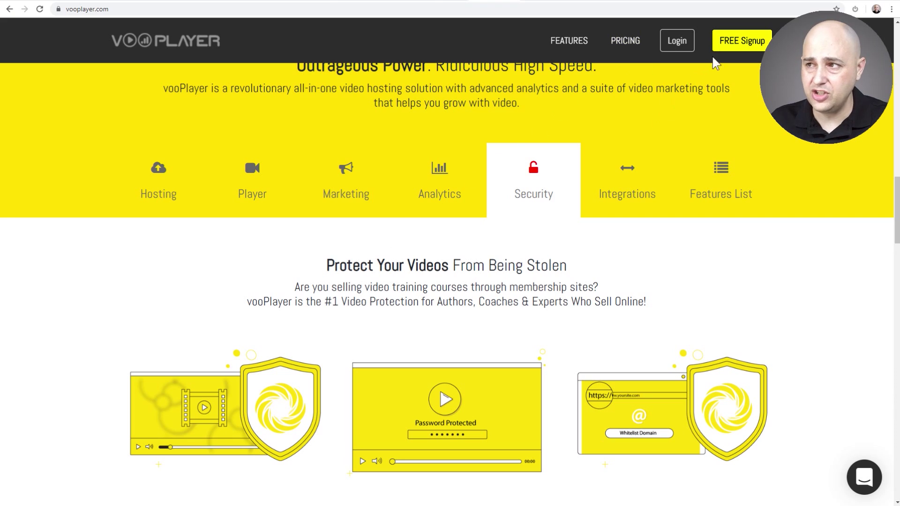
left_click(771, 2)
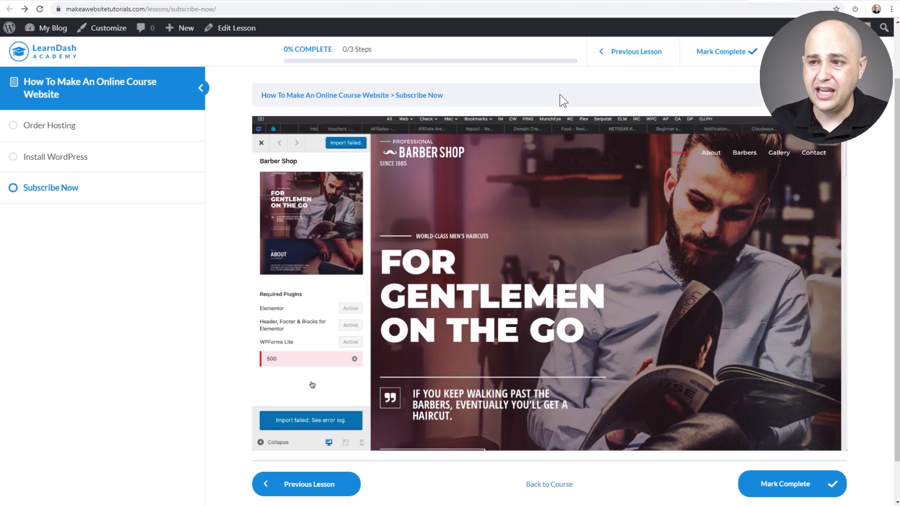
Reveal the lesson video's control bar, then go to the VdoCipher pricing page
mouse_move(561, 254)
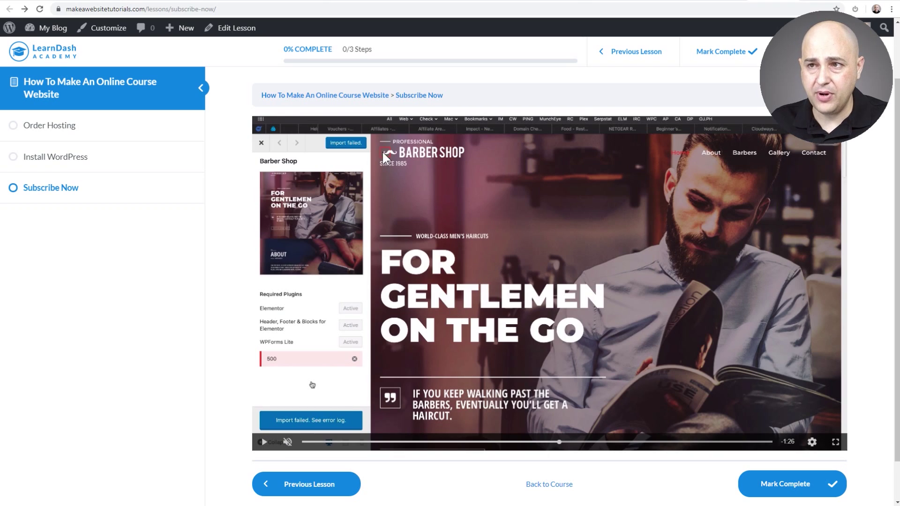
left_click(263, 3)
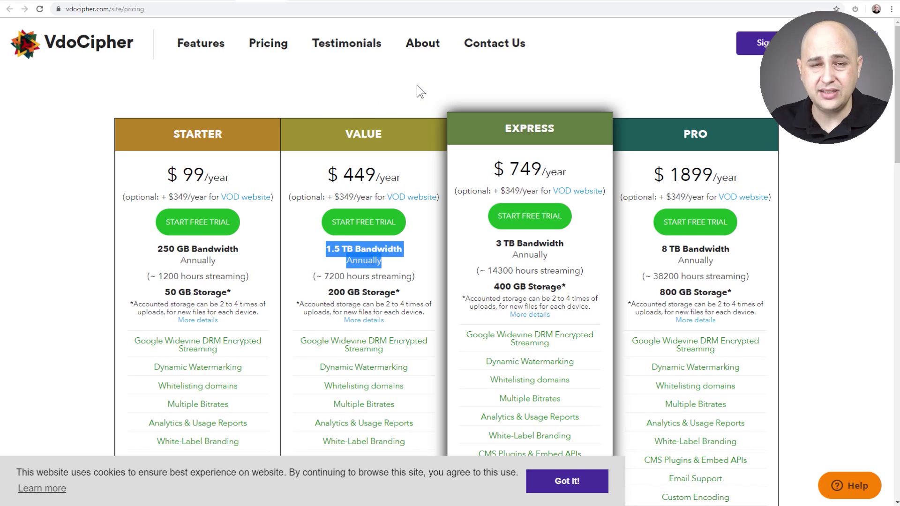
Review vooPlayer's Security section and video editor, then go to the 'Lil Nas X - Panini' YouTube page
left_click(488, 2)
scroll(408, 105, "up", 4)
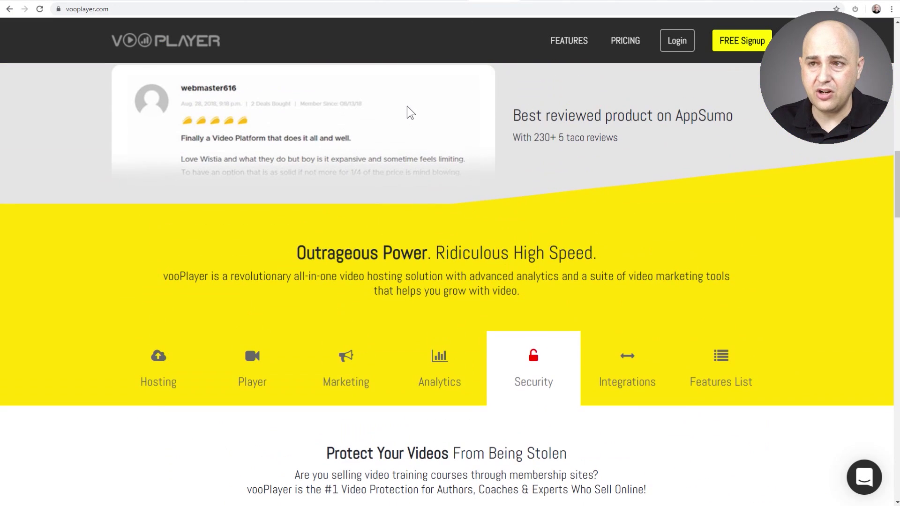
scroll(407, 108, "down", 5)
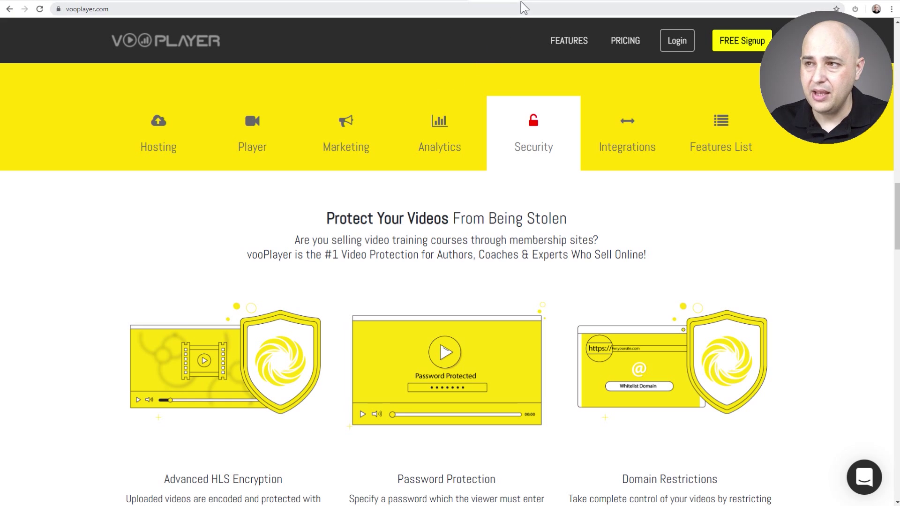
left_click(537, 1)
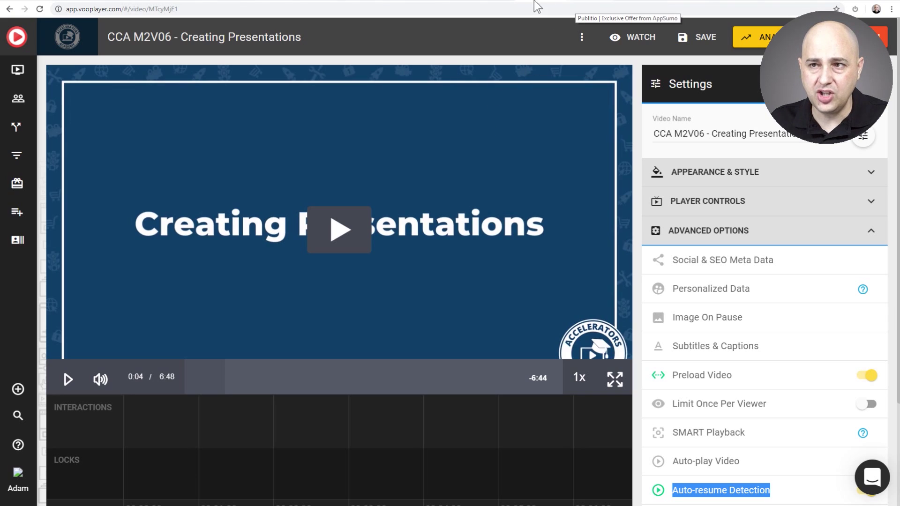
left_click(140, 2)
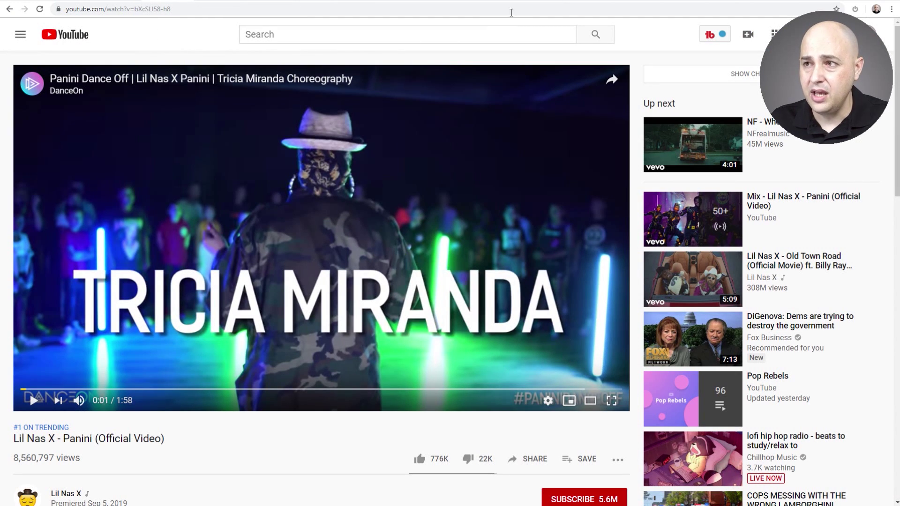
Bring up AppSumo's Publitio 'Magical Media Manager' deal, starting at $49.00
left_click(587, 2)
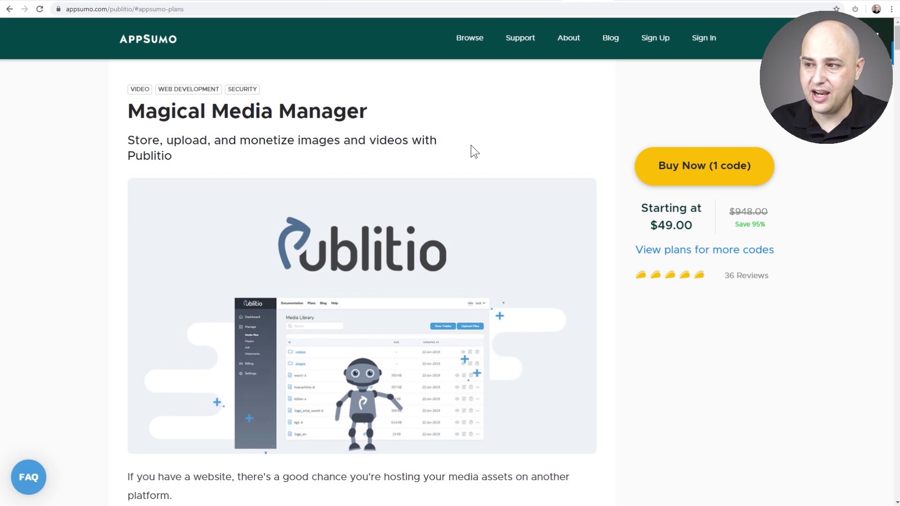
Scroll the AppSumo deal, glance at Publitio settings, then view the top of Publitio's homepage
scroll(471, 144, "down", 1)
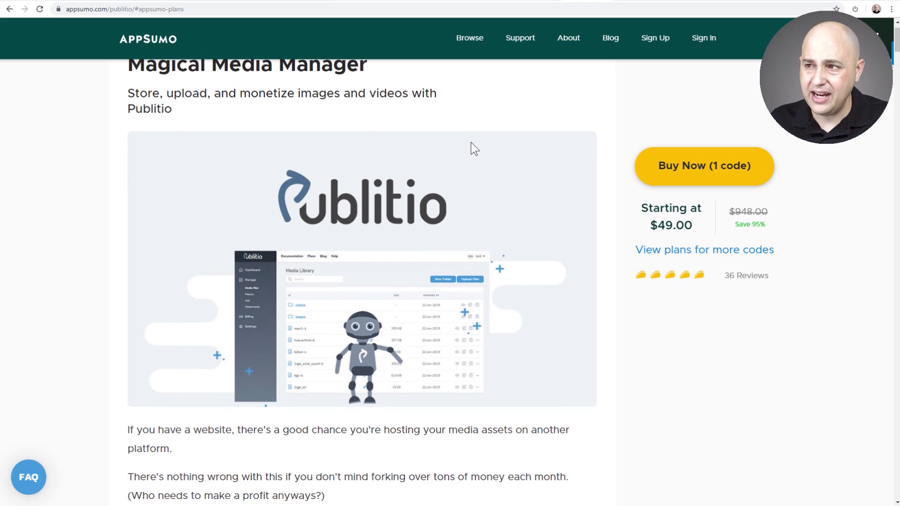
scroll(471, 142, "up", 1)
left_click(678, 1)
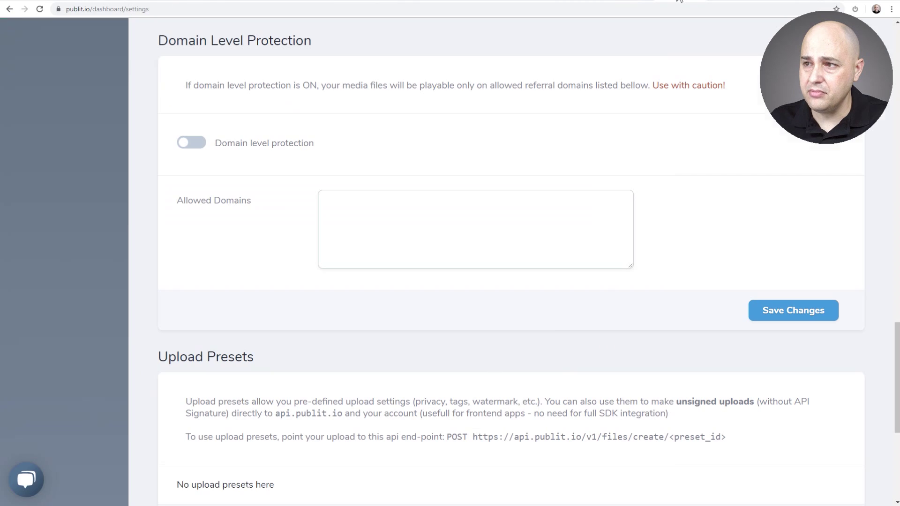
left_click(624, 2)
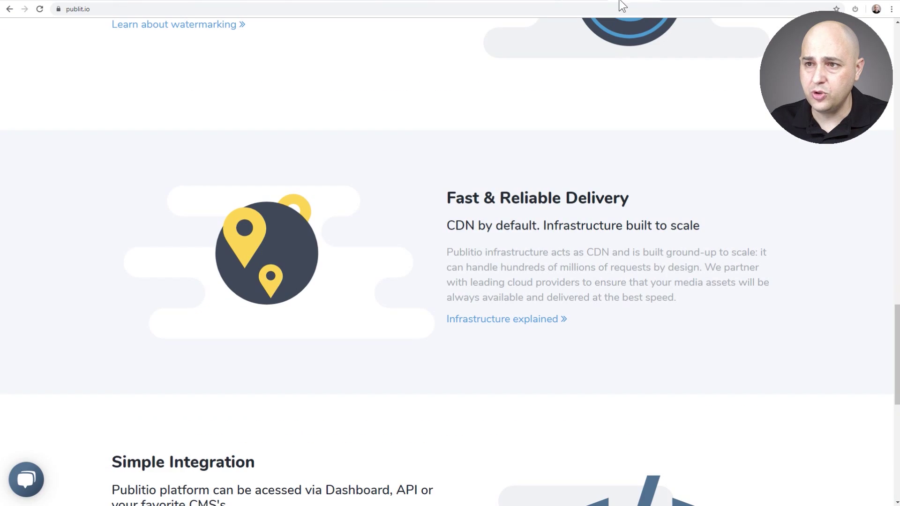
scroll(490, 122, "up", 20)
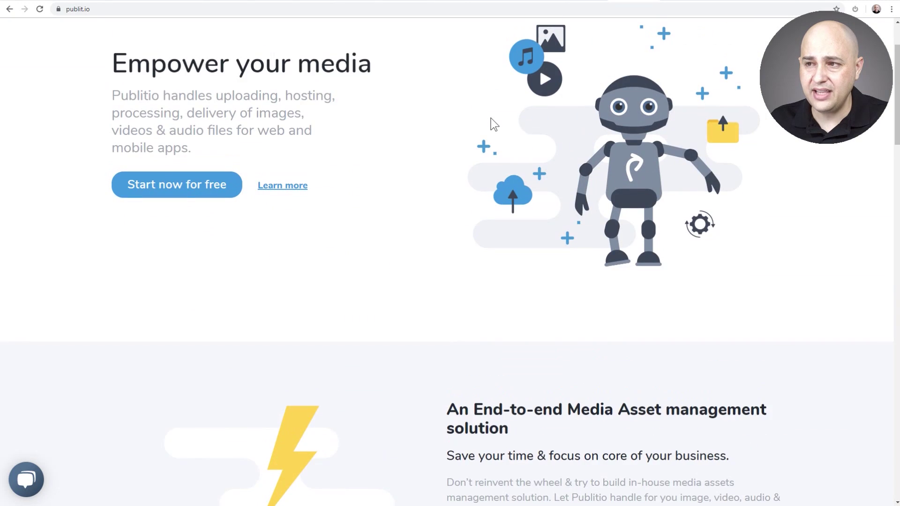
scroll(494, 124, "up", 2)
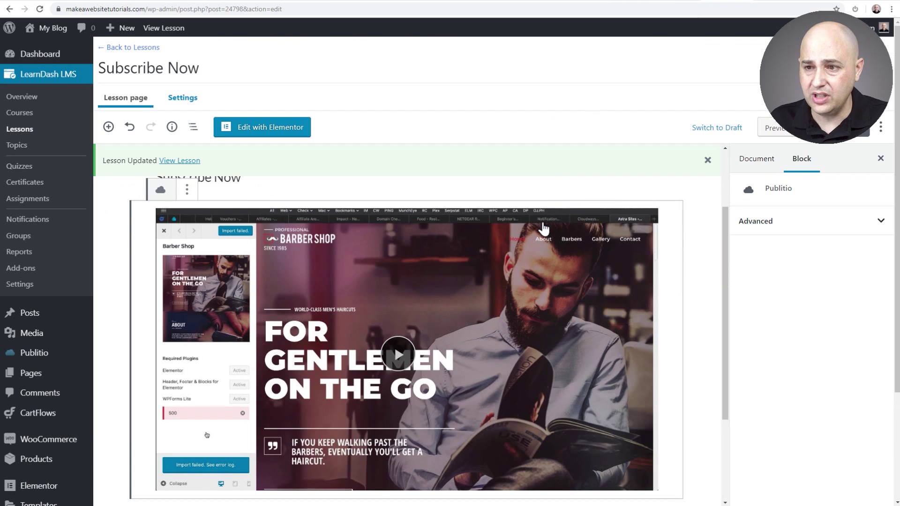
Deselect the Publitio block so the sidebar shows the lesson's Document settings
scroll(534, 231, "down", 1)
scroll(513, 267, "up", 2)
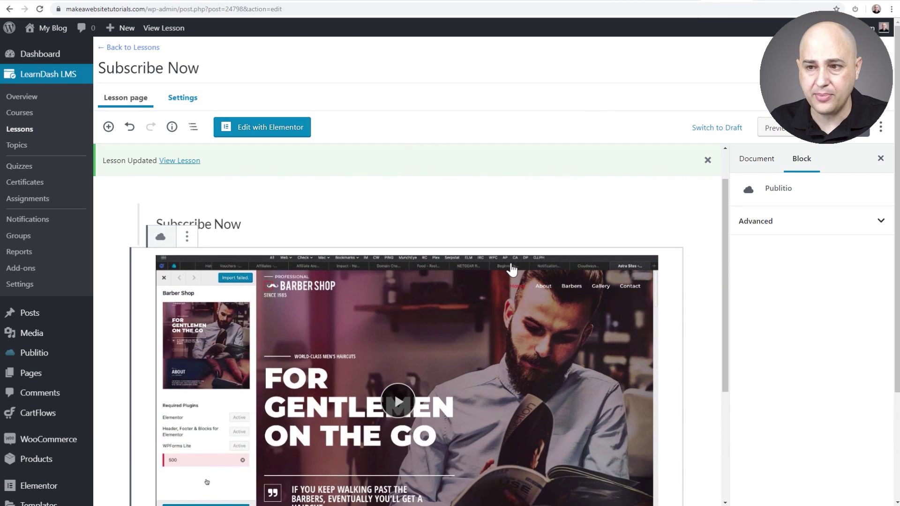
left_click(511, 194)
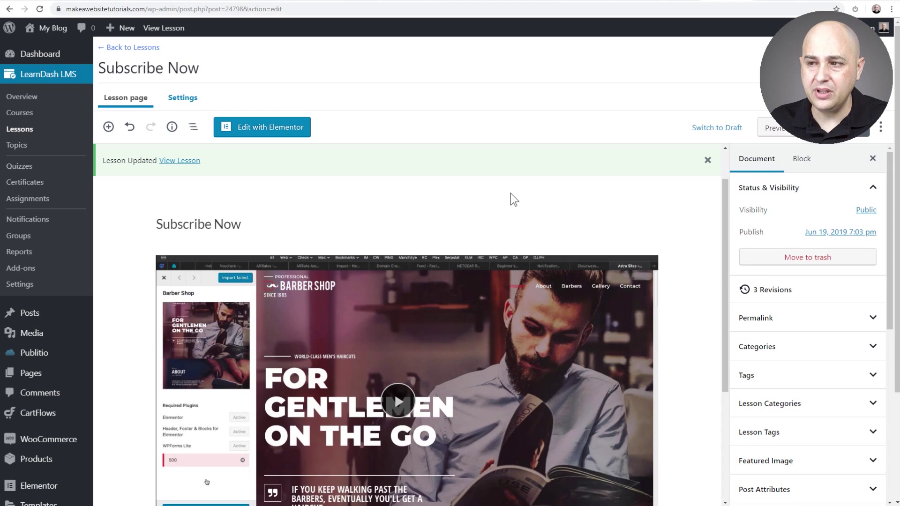